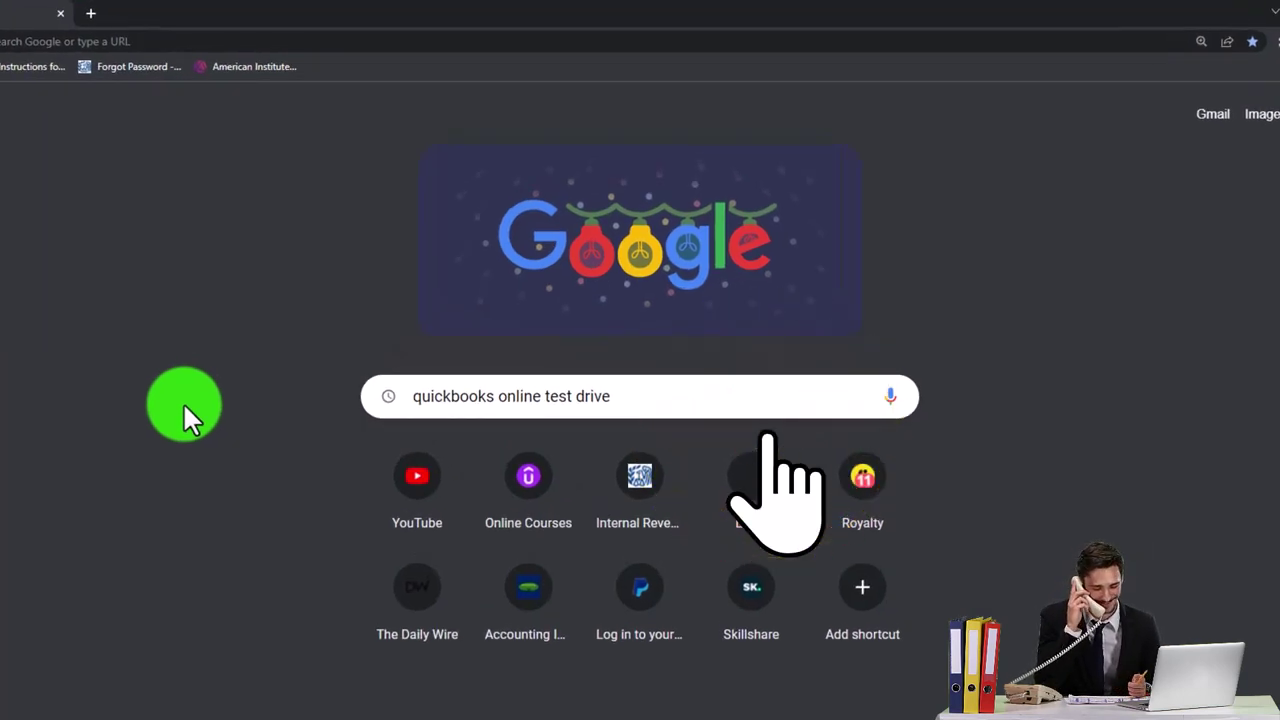
# Search Google for "quickbooks online test drive"
pyautogui.press('Return')
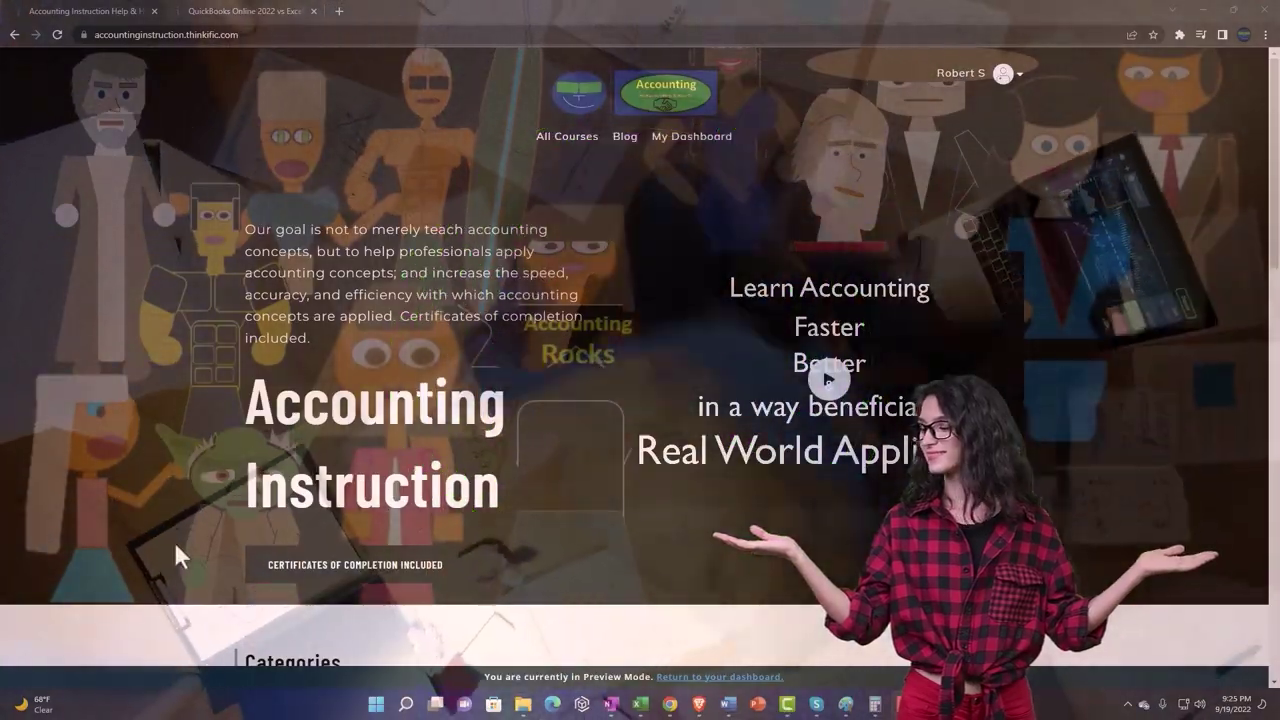
# Browse the course categories on the Accounting Instruction site and the lesson list of the QuickBooks Online 2022 course
pyautogui.scroll(-6, 176, 549)
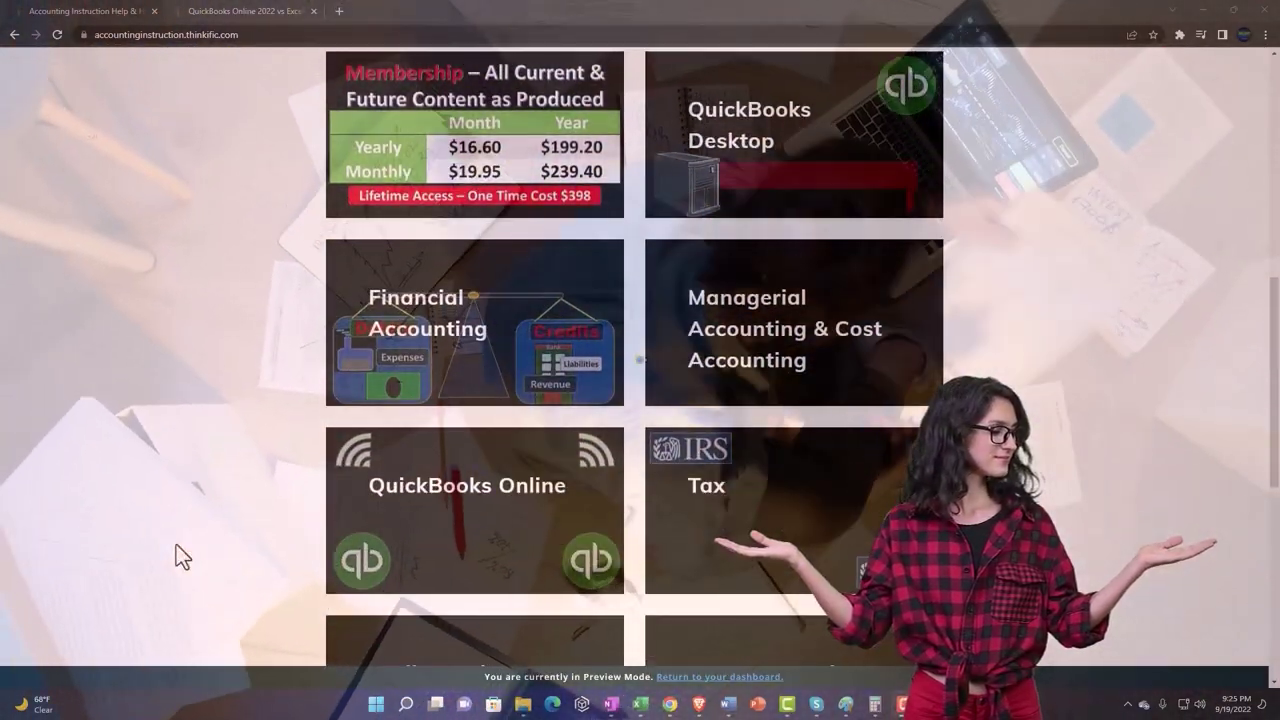
pyautogui.scroll(-5, 176, 546)
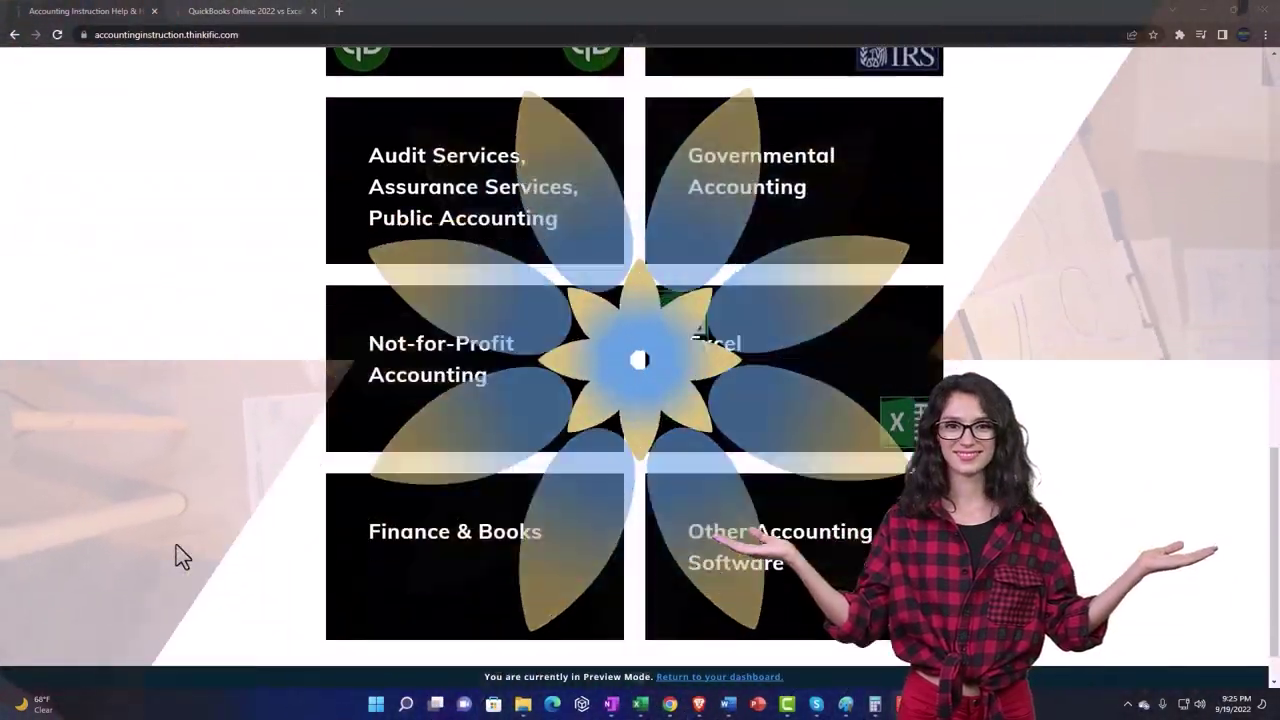
pyautogui.scroll(-1, 176, 549)
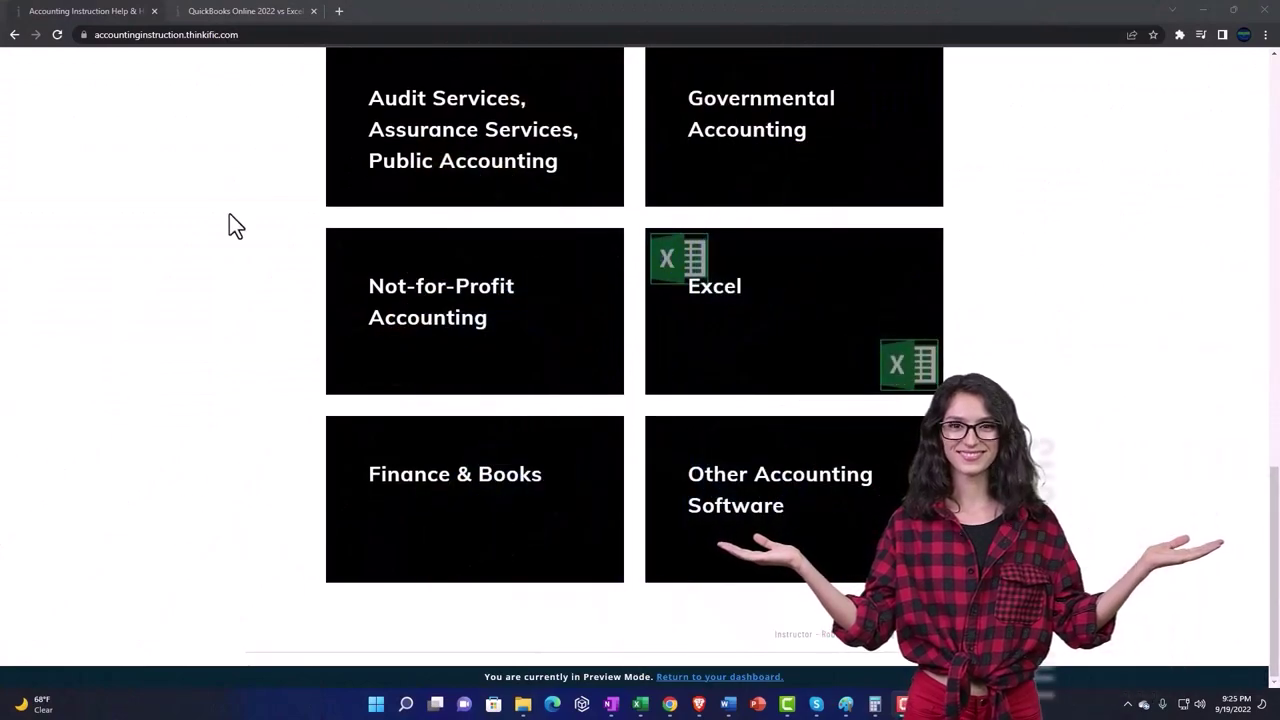
pyautogui.click(228, 14)
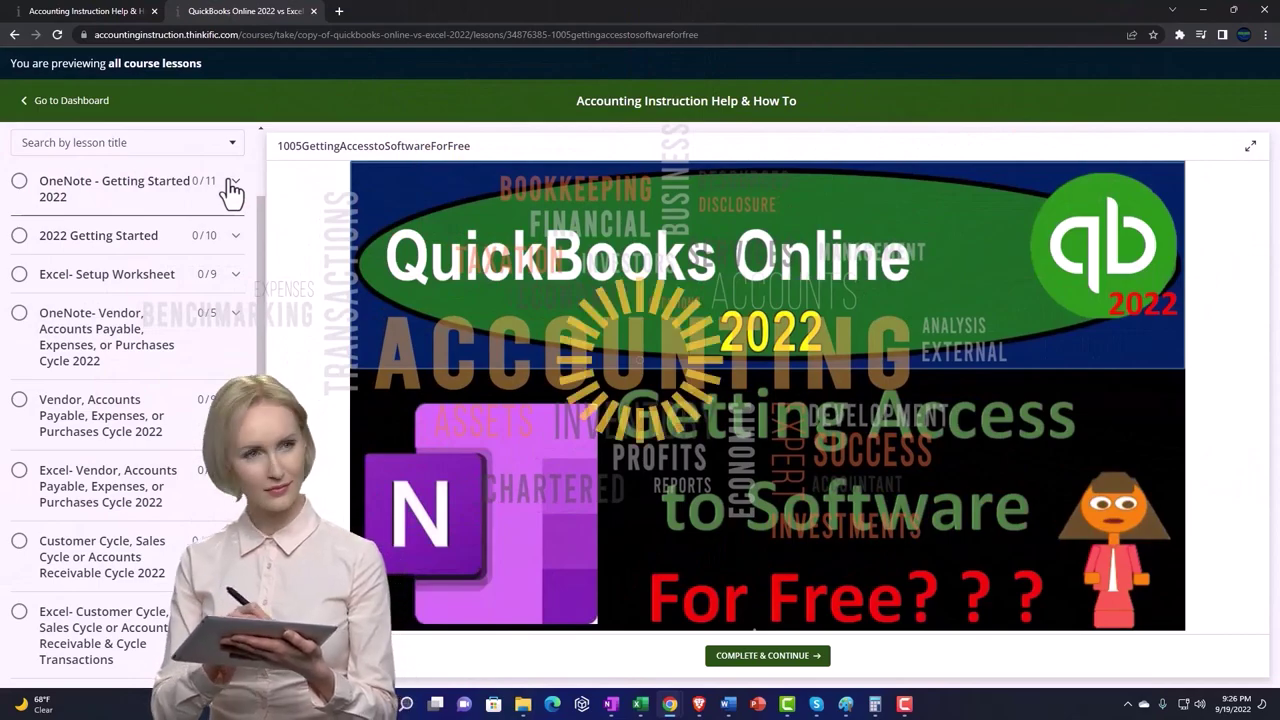
pyautogui.click(229, 184)
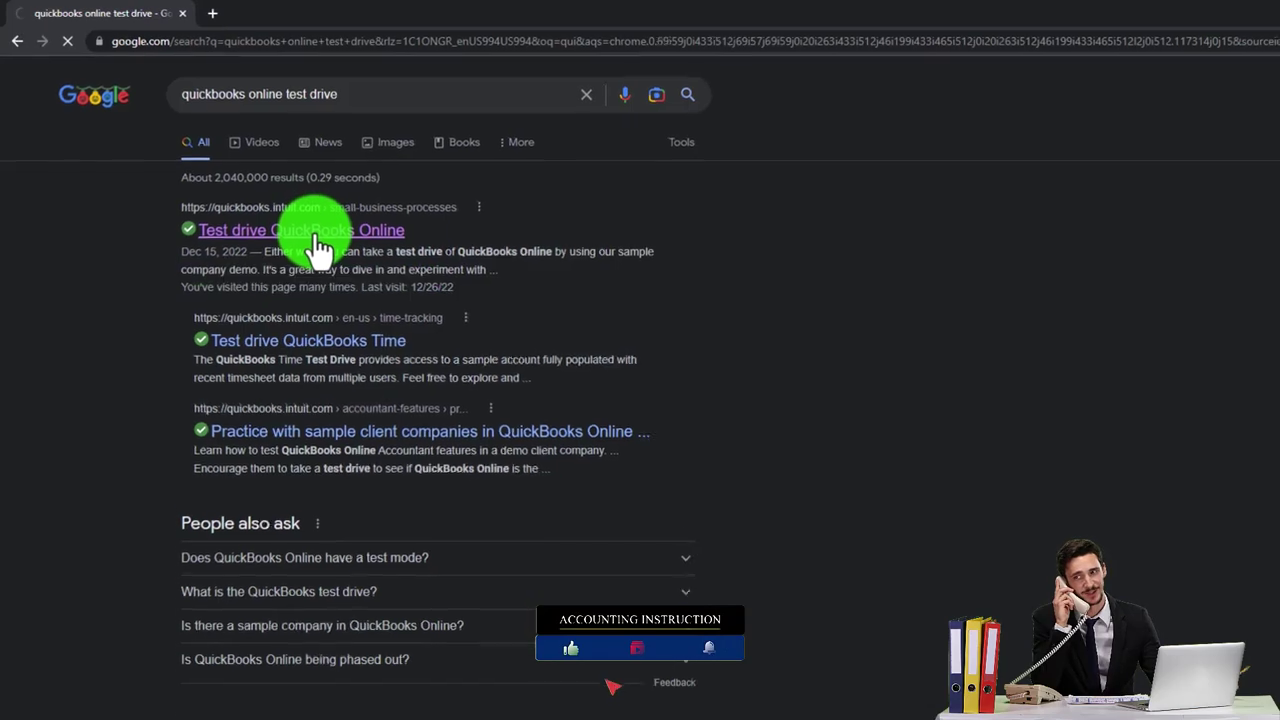
# Open the United States QuickBooks Online test drive from Intuit's support article and enlarge the sample company's page
pyautogui.scroll(-1, 165, 414)
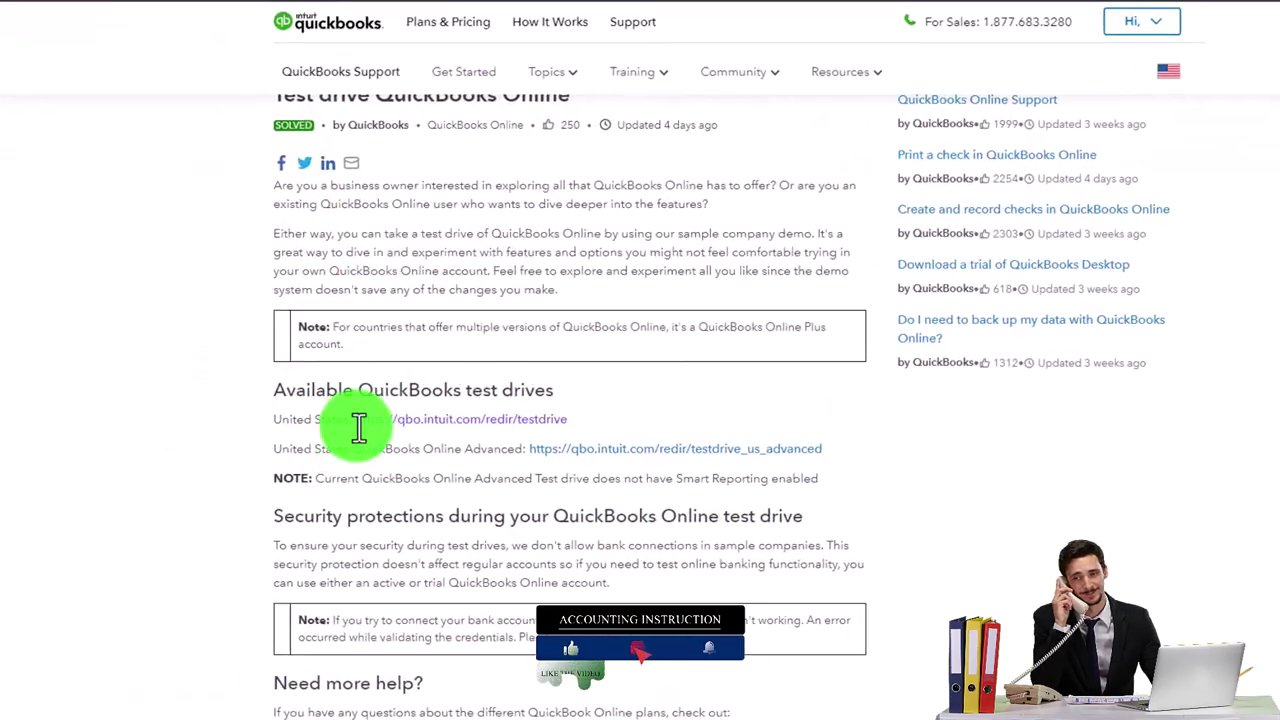
pyautogui.click(320, 438)
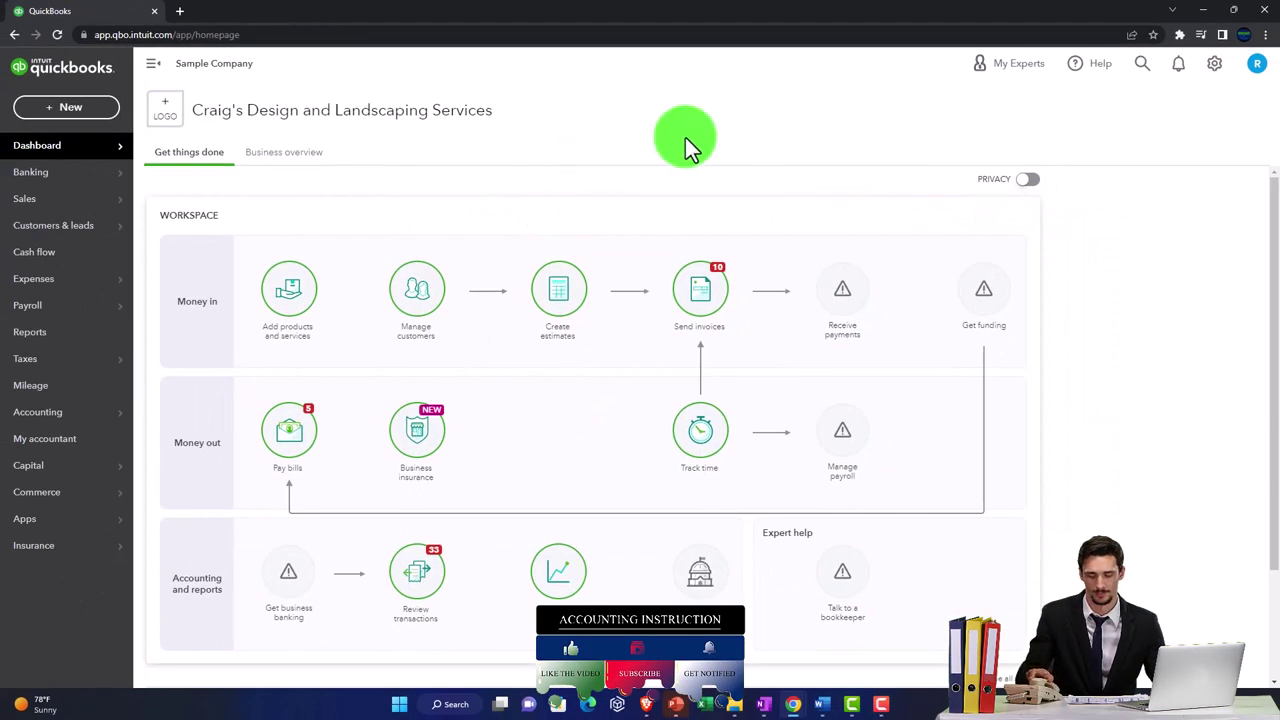
pyautogui.hotkey('ctrl', '+')
pyautogui.hotkey('ctrl', '+')
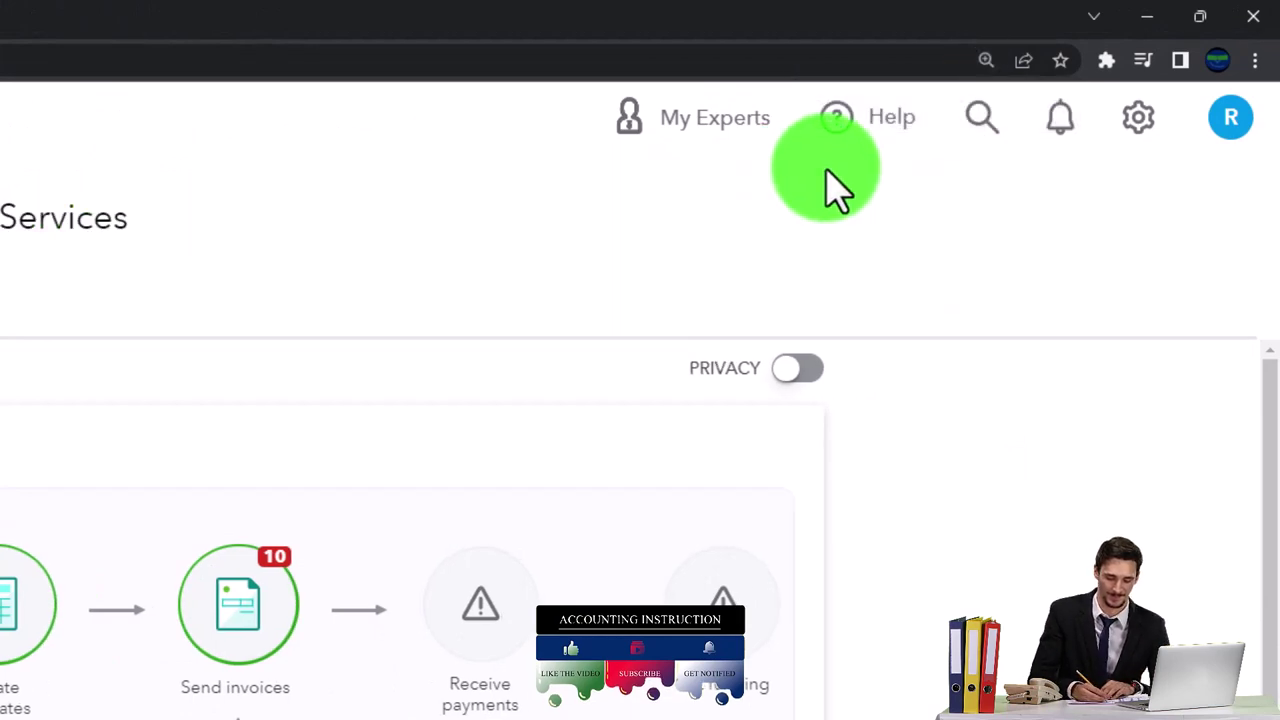
# Check in the company settings whether Accountant view or Business view is active
pyautogui.click(1136, 128)
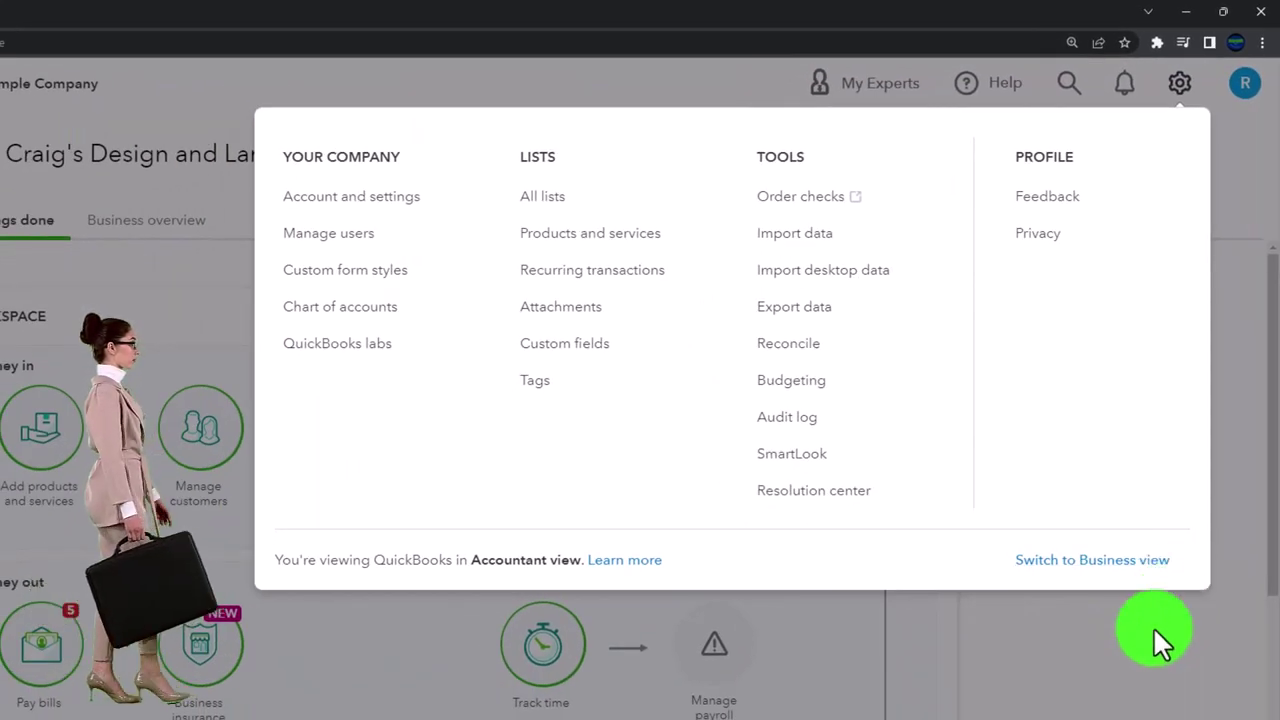
pyautogui.click(1153, 626)
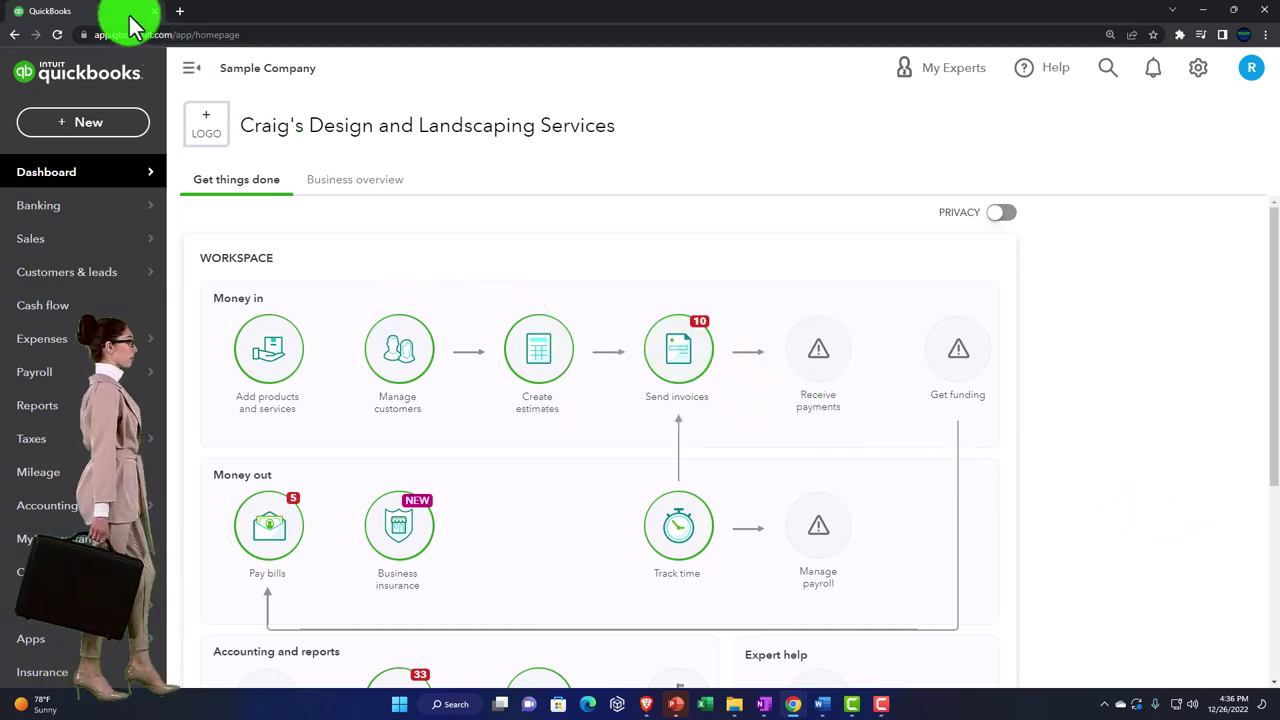
# Duplicate the sample company's browser tab twice to have three QuickBooks tabs
pyautogui.rightClick(133, 14)
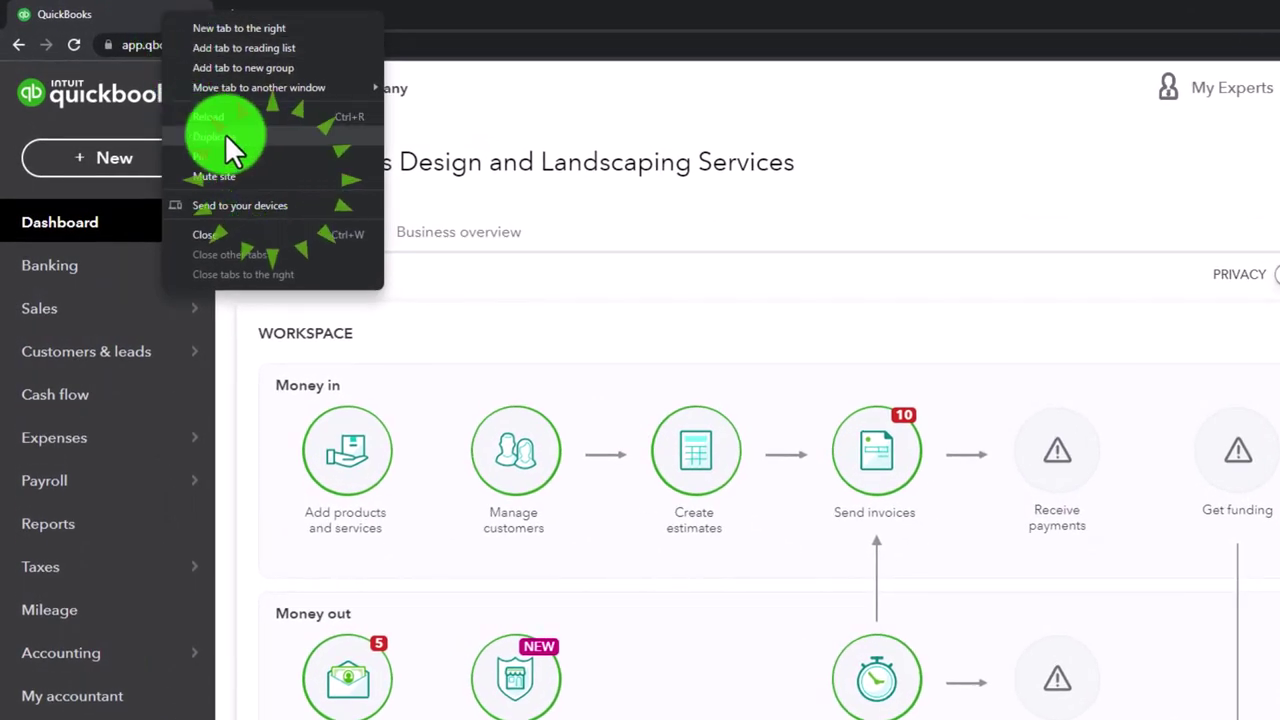
pyautogui.click(225, 137)
pyautogui.rightClick(294, 14)
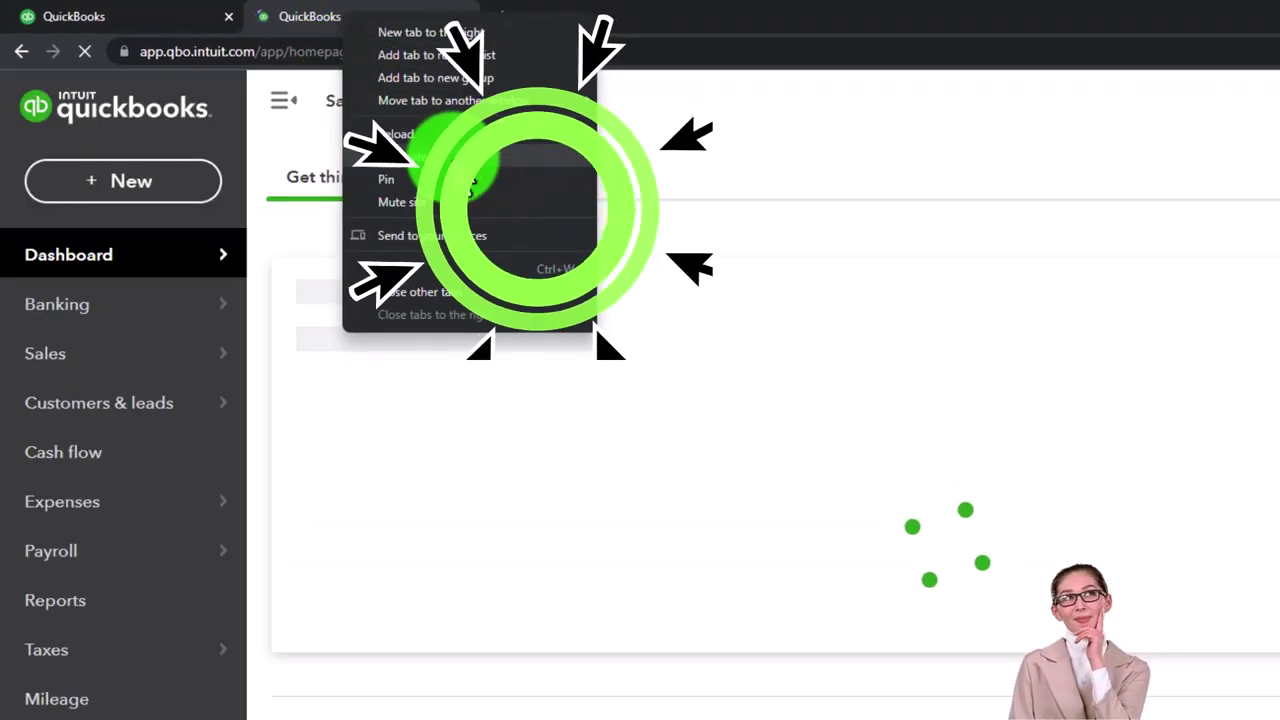
pyautogui.click(453, 157)
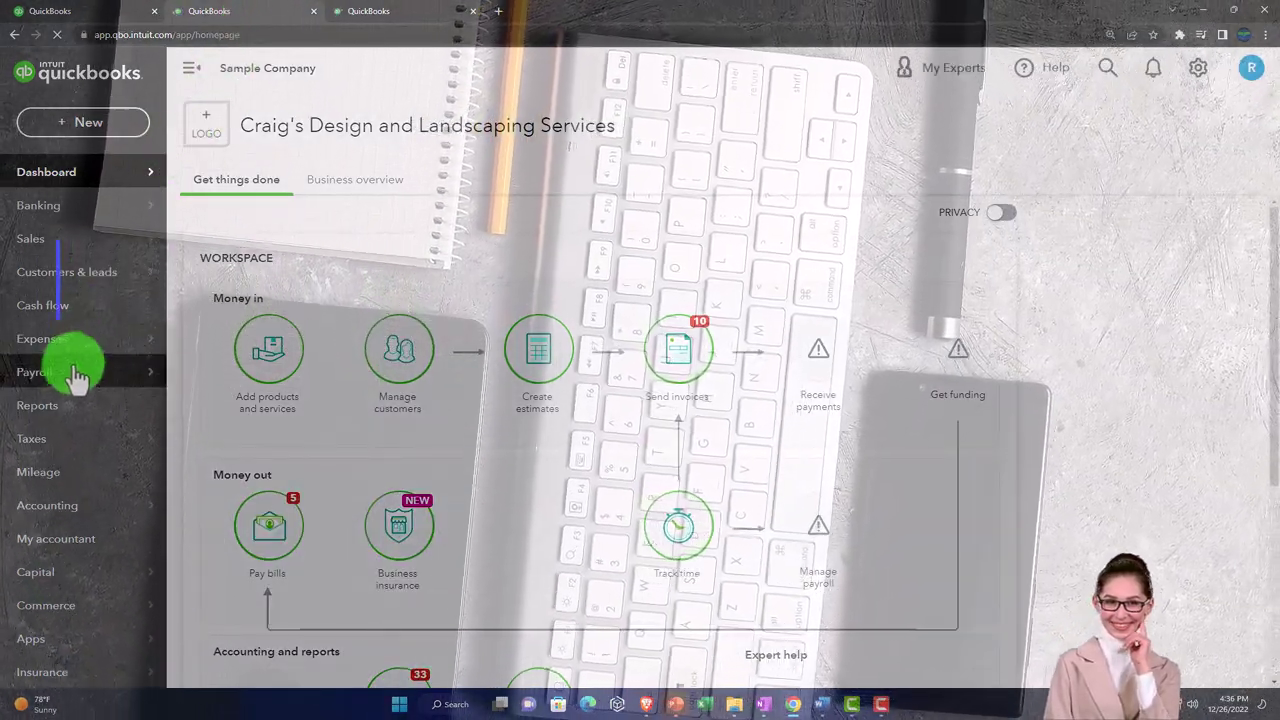
# Open the Balance Sheet report in the second tab and the Profit and Loss report in the third, collapsing the third tab's navigation
pyautogui.click(66, 407)
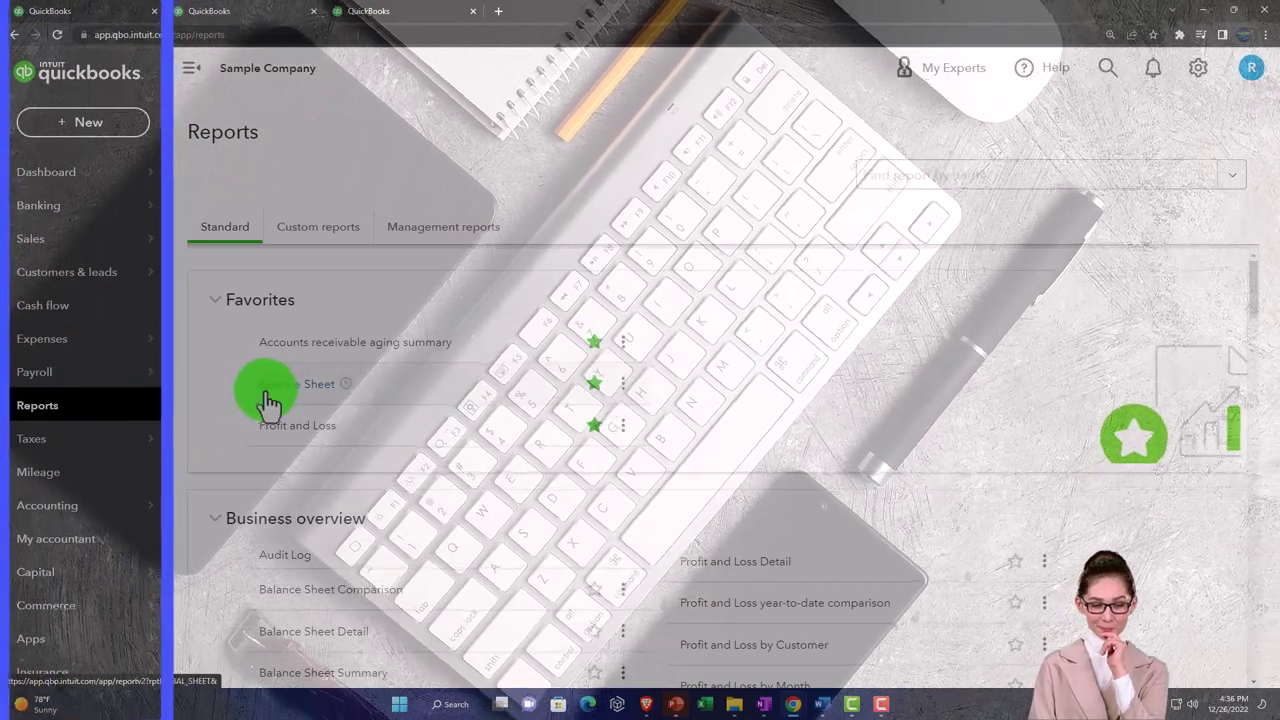
pyautogui.click(270, 400)
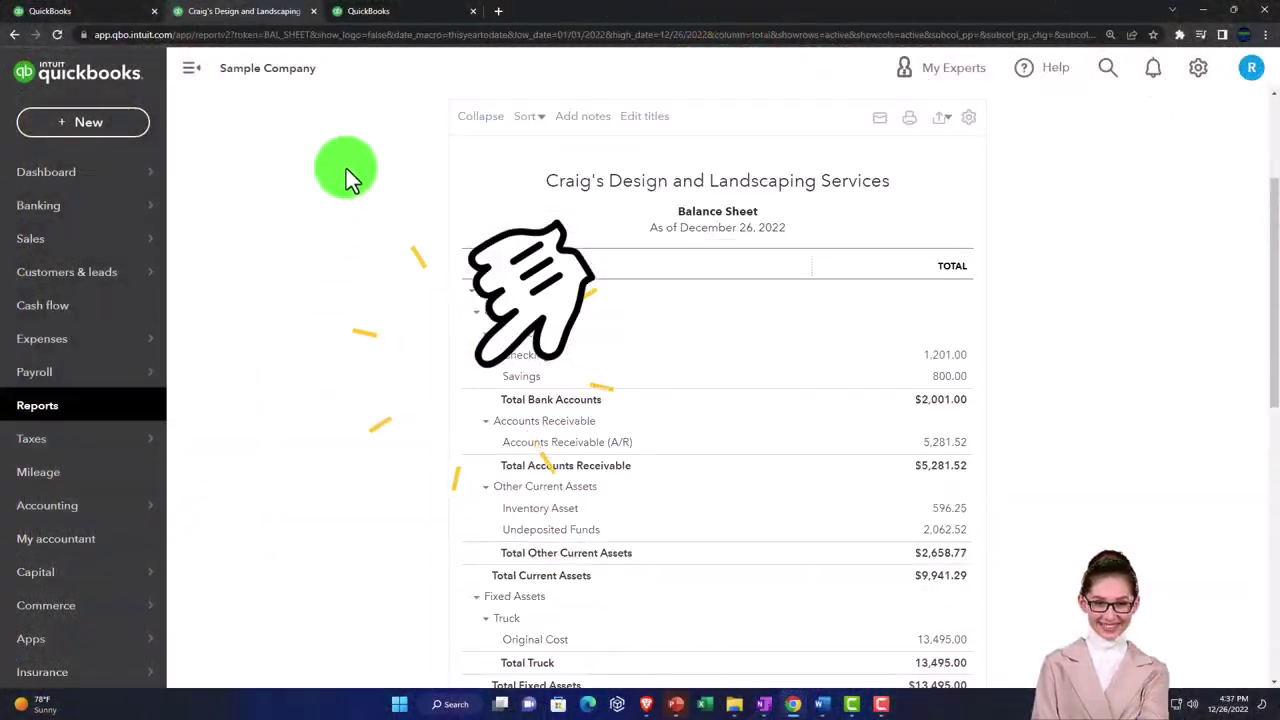
pyautogui.click(395, 20)
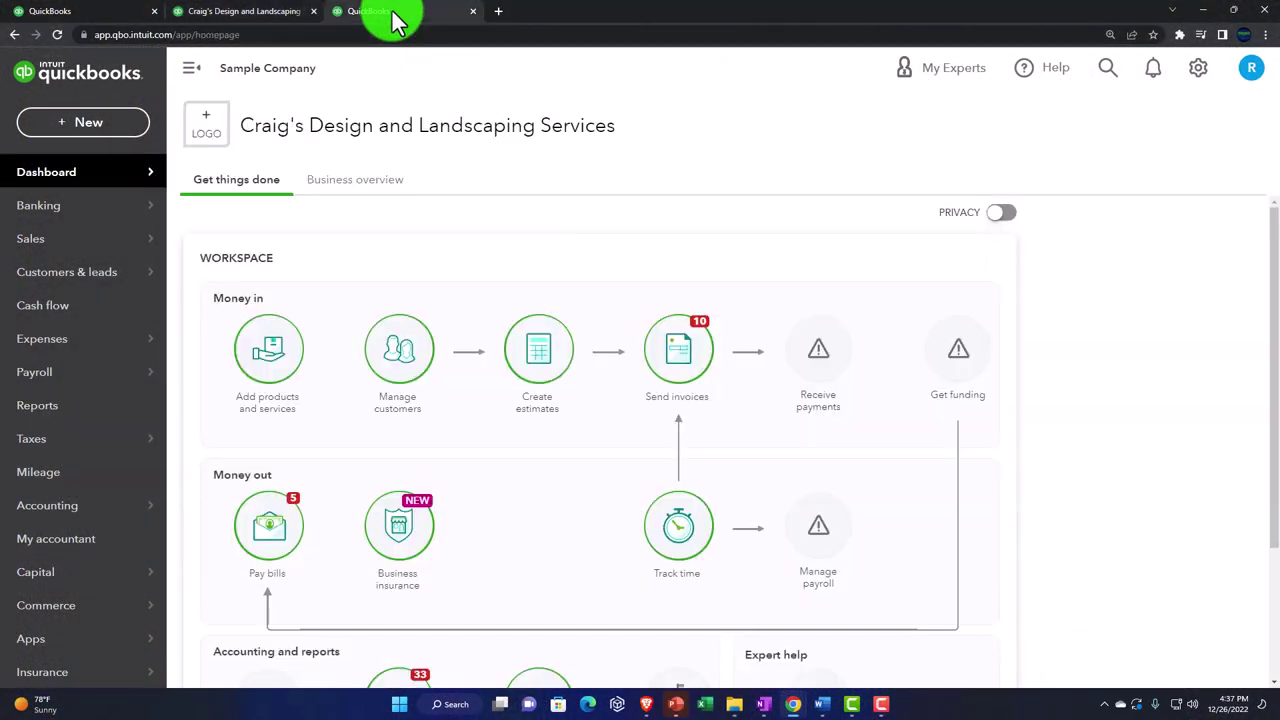
pyautogui.click(85, 415)
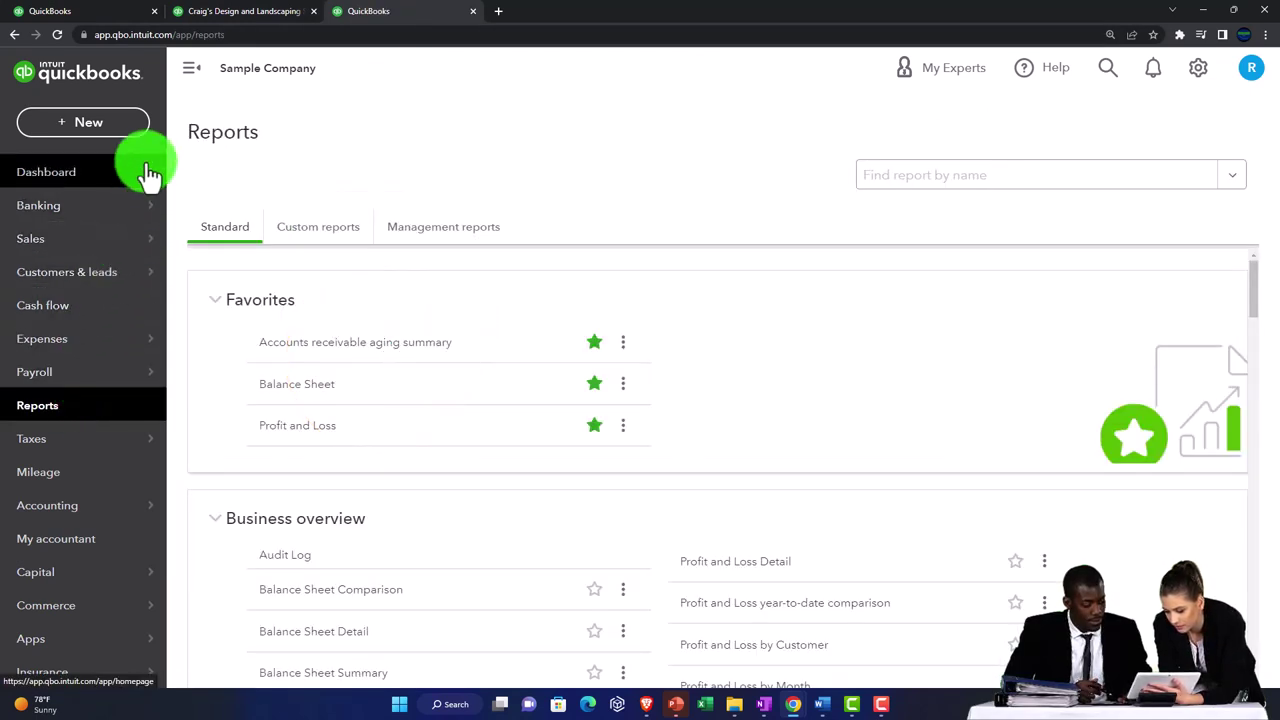
pyautogui.click(194, 84)
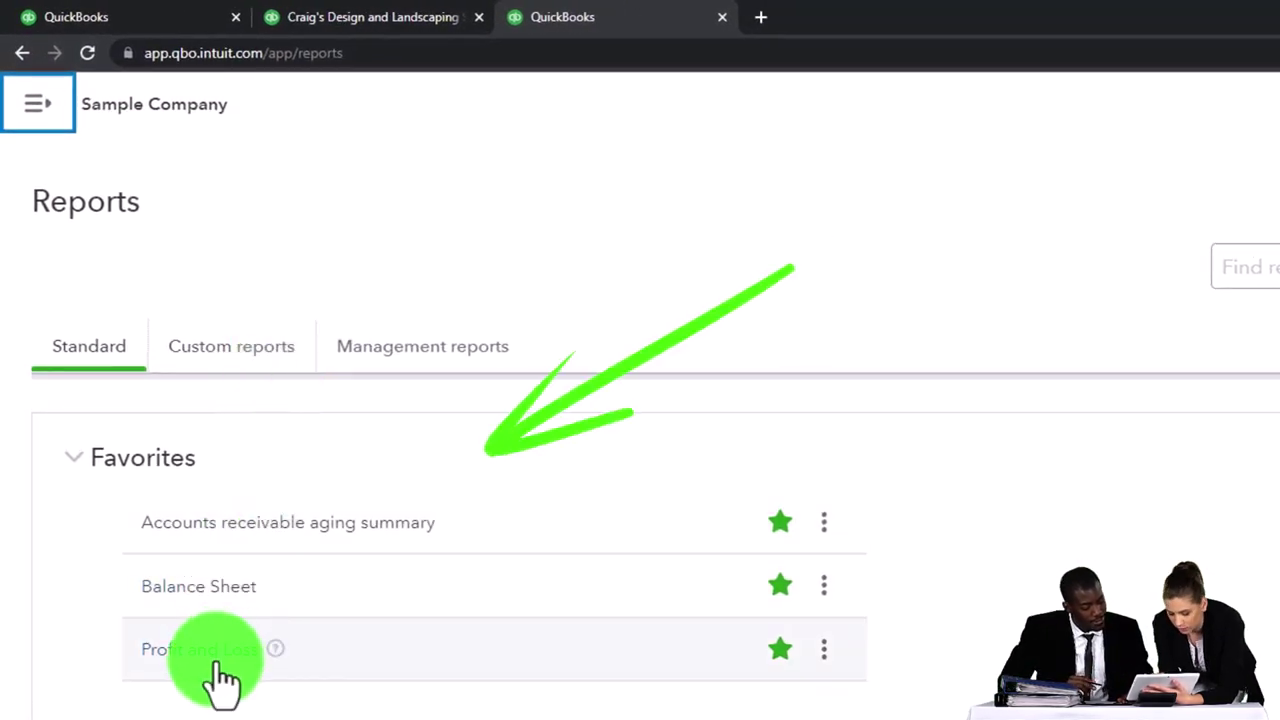
pyautogui.click(213, 663)
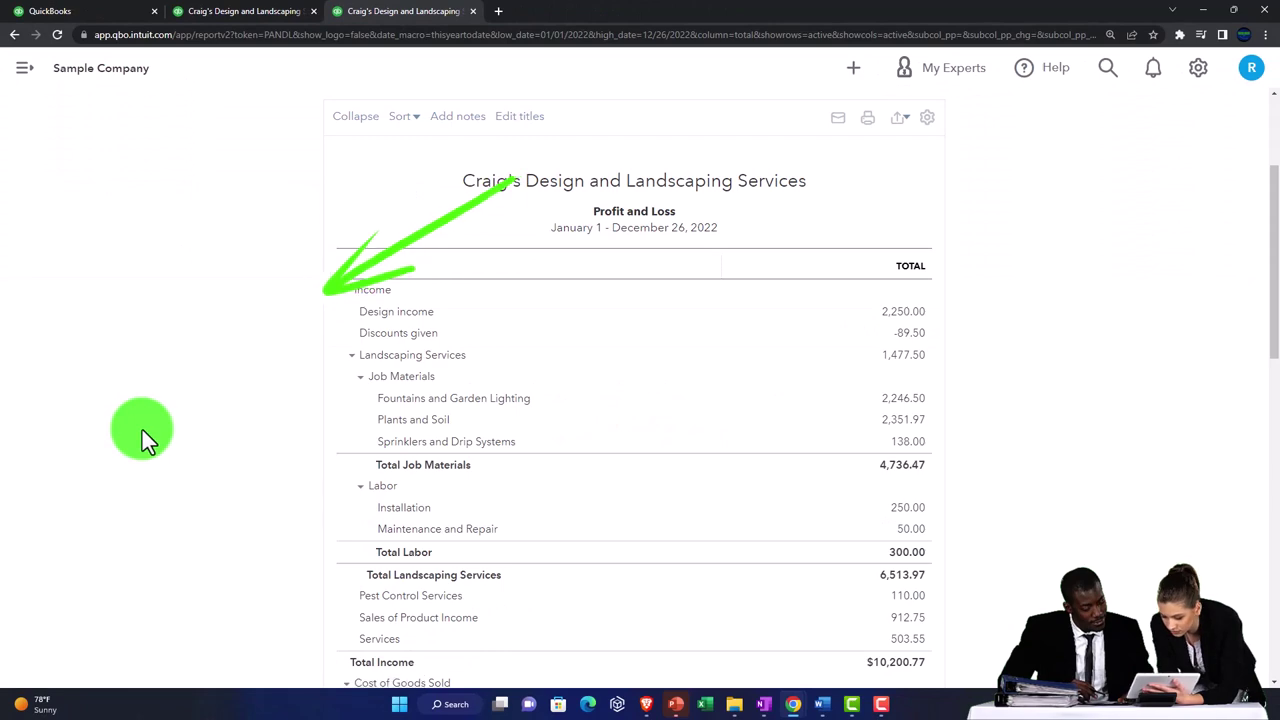
# Set the Profit and Loss report period to 01/01/2022 through 12/31/2022 and run the report
pyautogui.scroll(3, 142, 430)
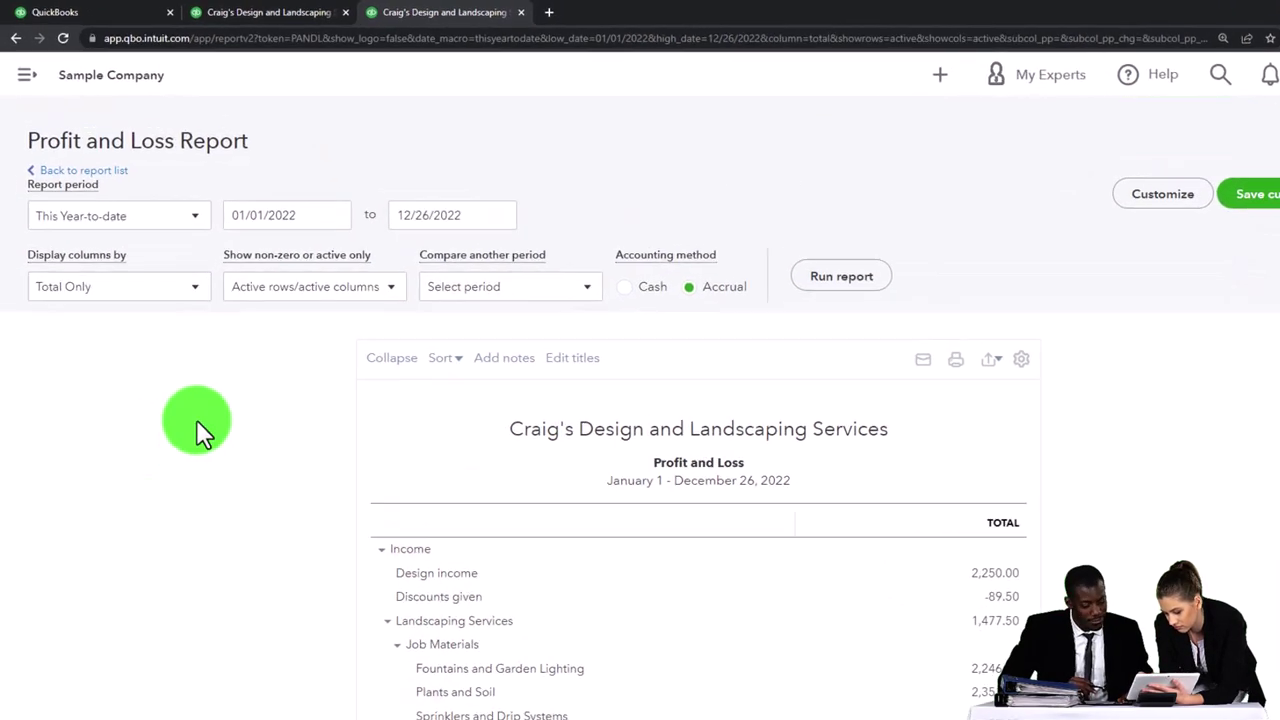
pyautogui.moveTo(411, 298); pyautogui.dragTo(314, 296)
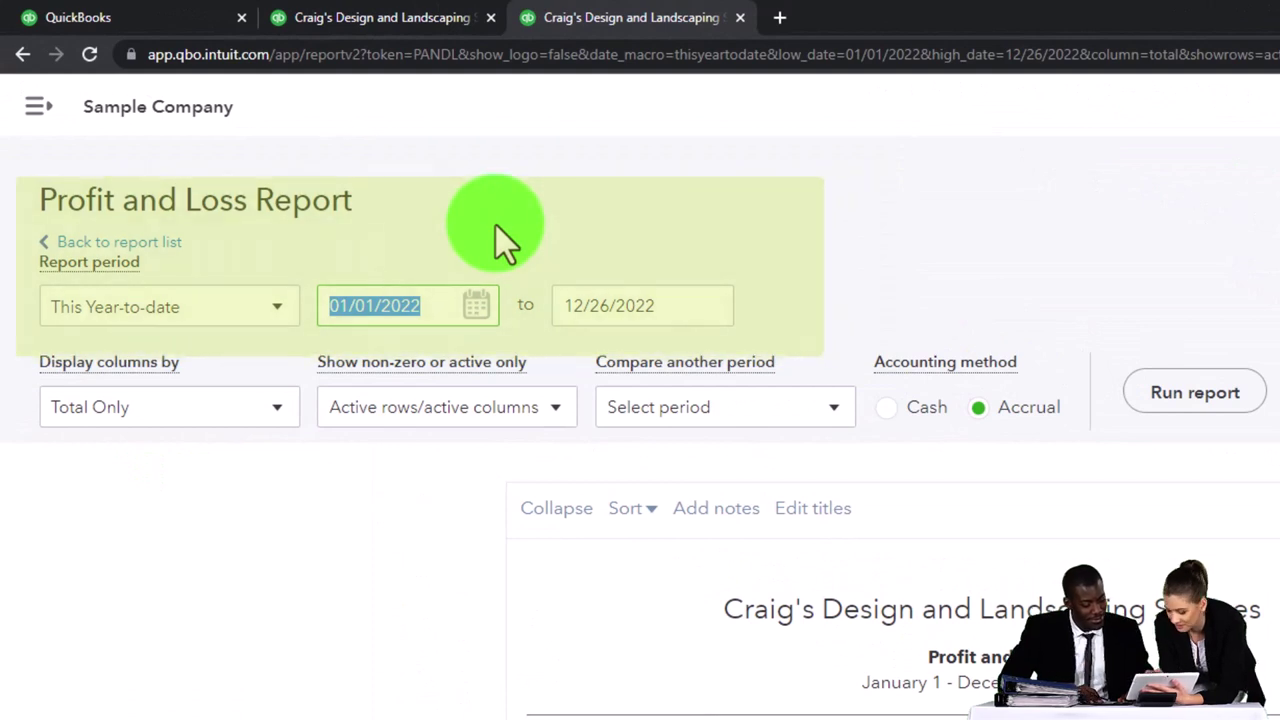
pyautogui.write('01/01/202')
pyautogui.press('Tab')
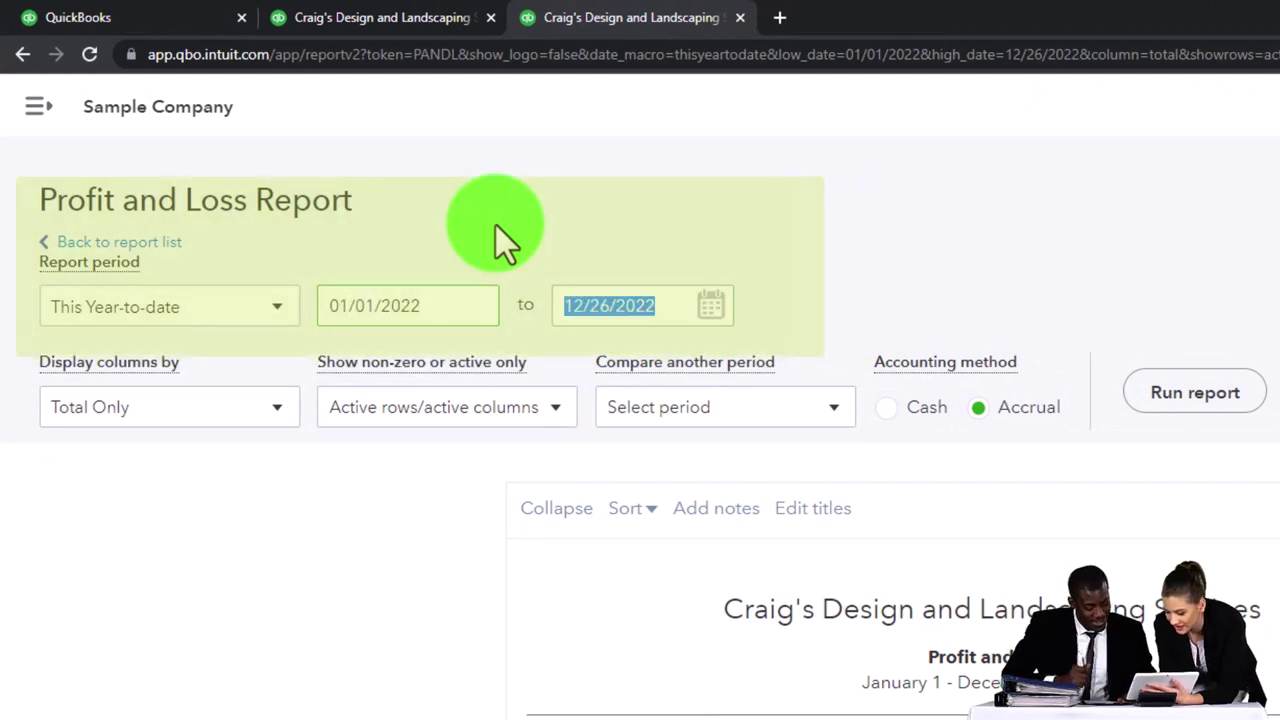
pyautogui.write('123122')
pyautogui.press('Tab')
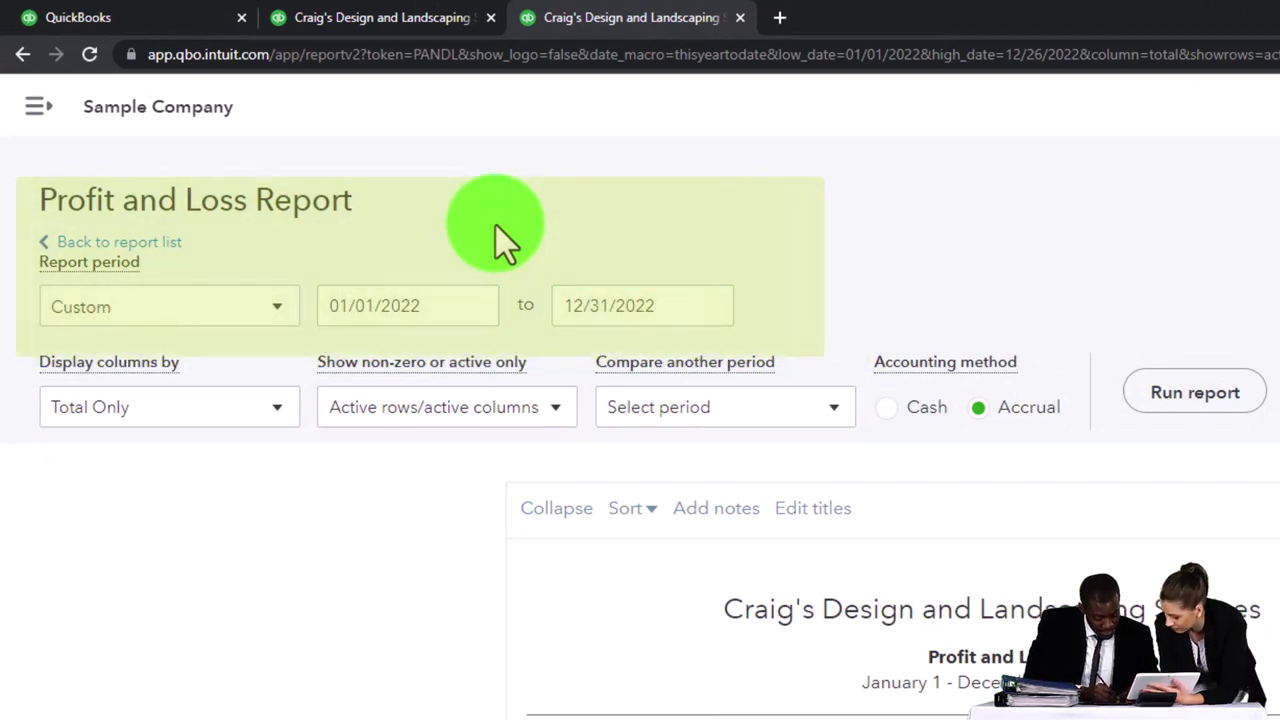
pyautogui.click(1192, 398)
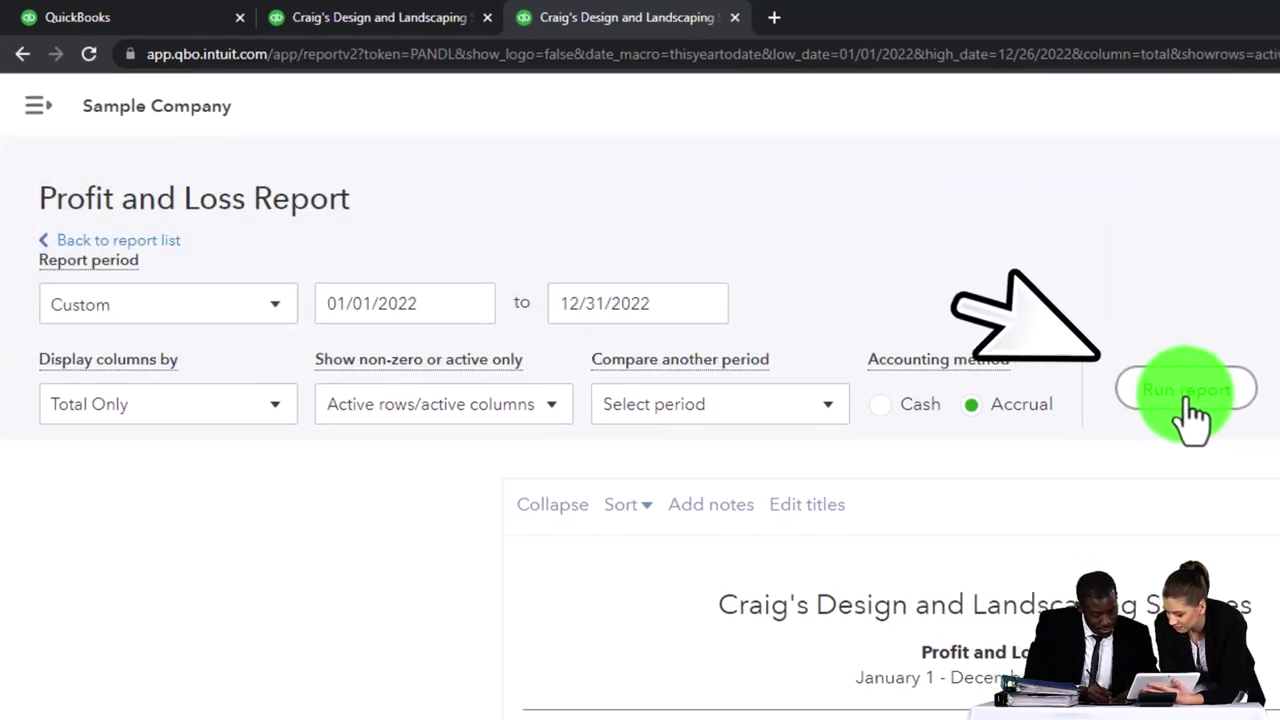
pyautogui.scroll(-3, 762, 259)
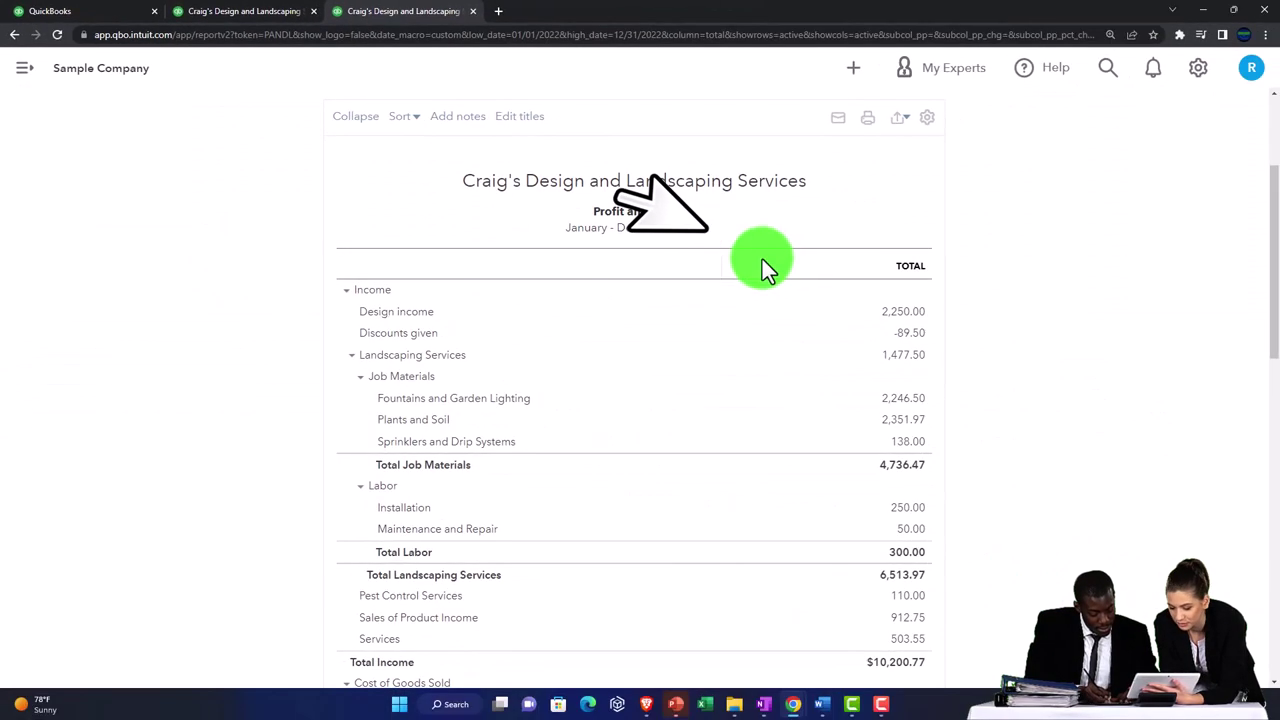
# Run the Balance Sheet for 01/01/2022 through 12/31/2022 with the navigation collapsed, and return to the dashboard tab
pyautogui.click(268, 22)
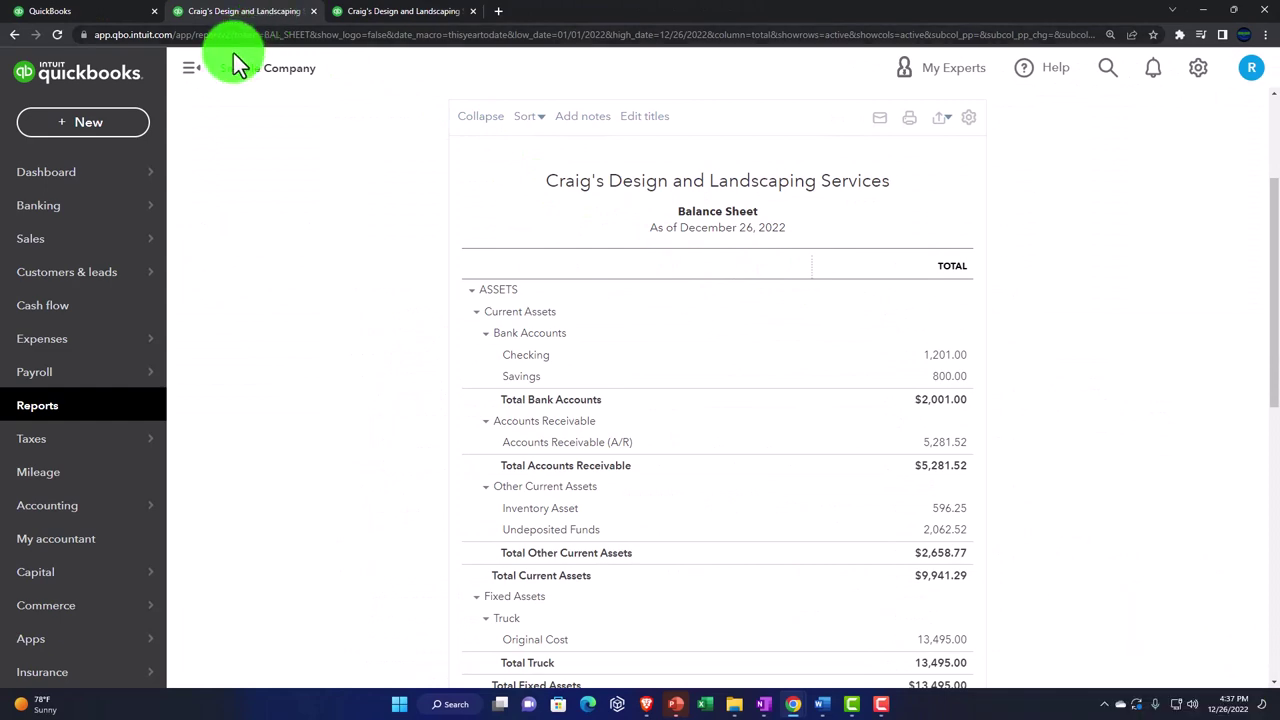
pyautogui.click(200, 74)
pyautogui.scroll(5, 181, 298)
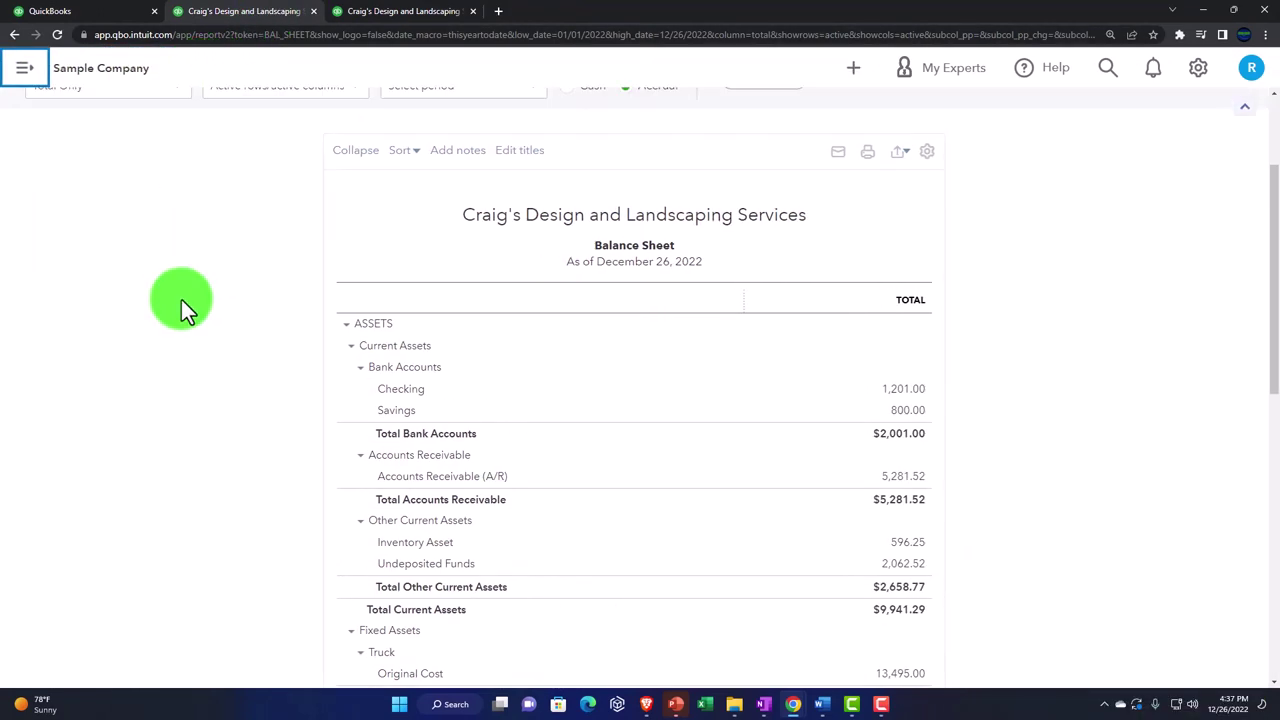
pyautogui.moveTo(409, 290); pyautogui.dragTo(302, 288)
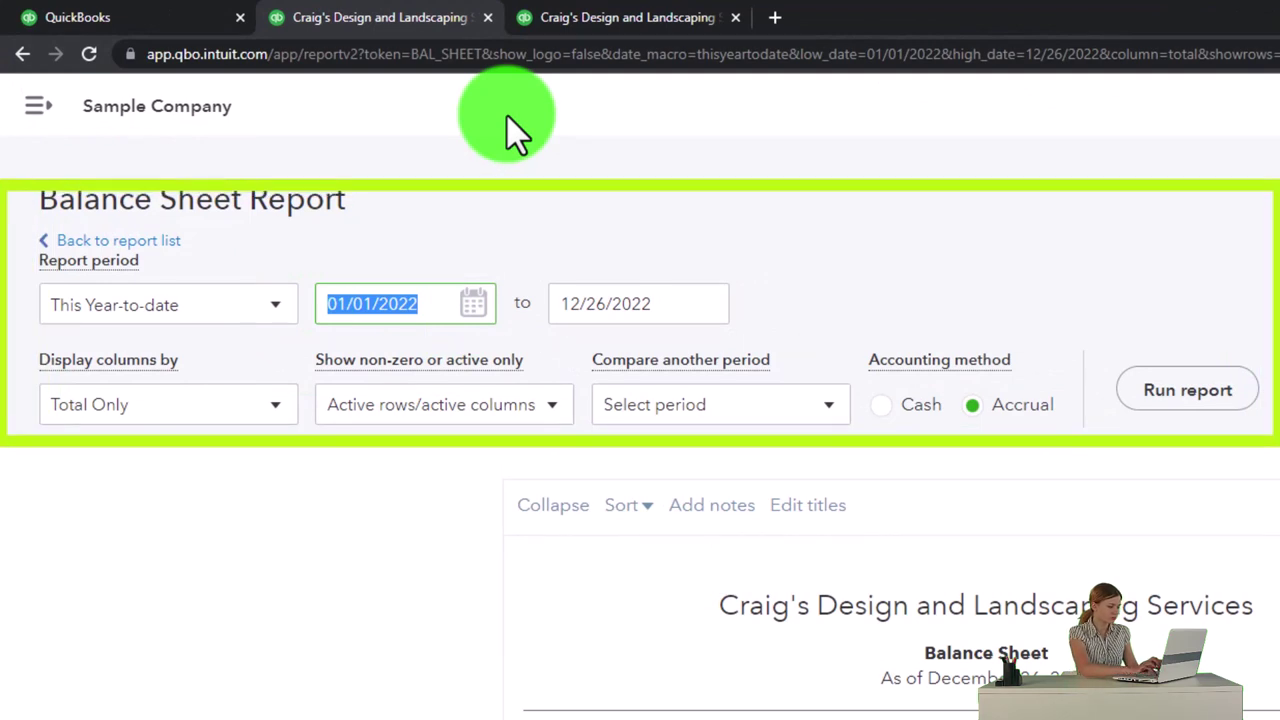
pyautogui.write('010122')
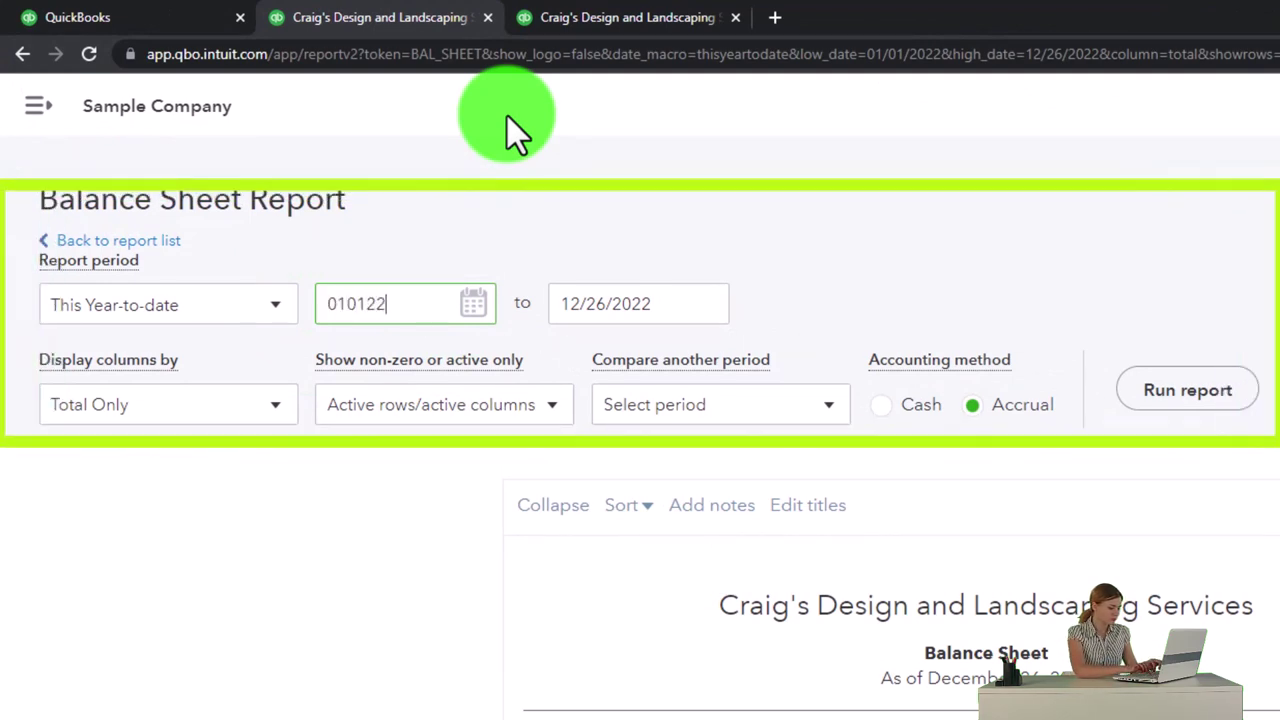
pyautogui.press('Tab')
pyautogui.write('12/31/202')
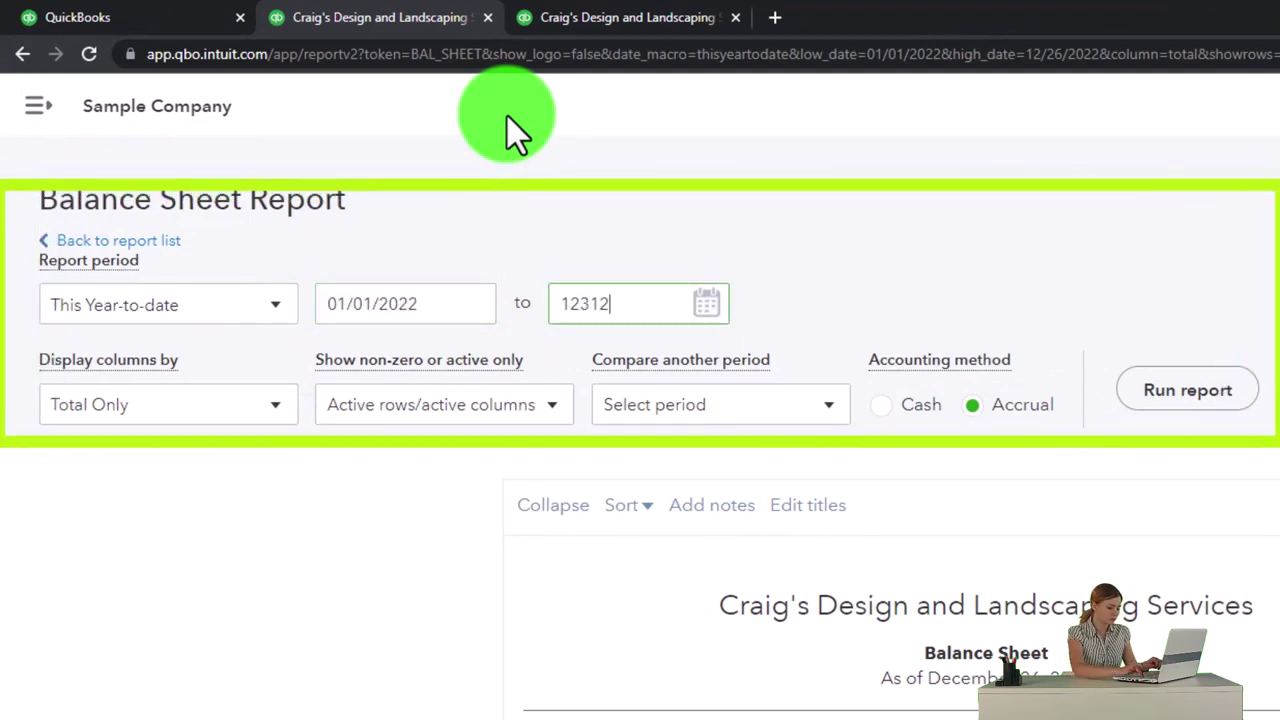
pyautogui.press('Tab')
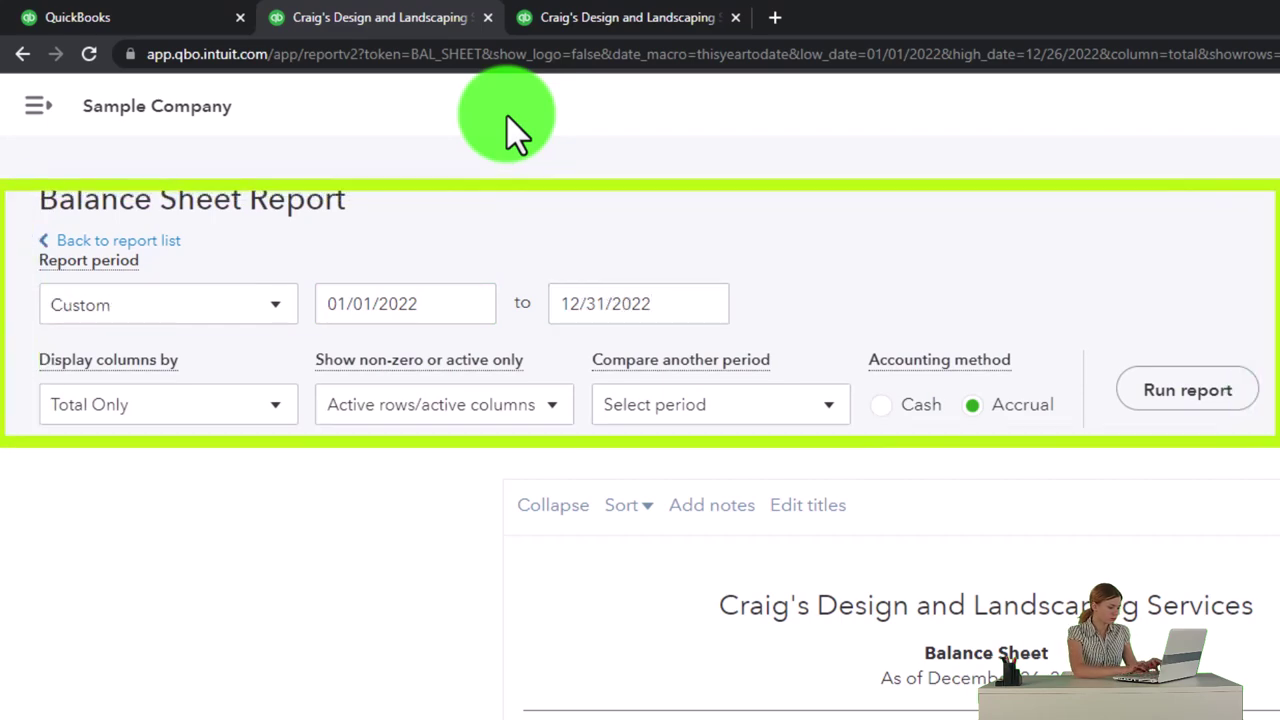
pyautogui.click(1187, 390)
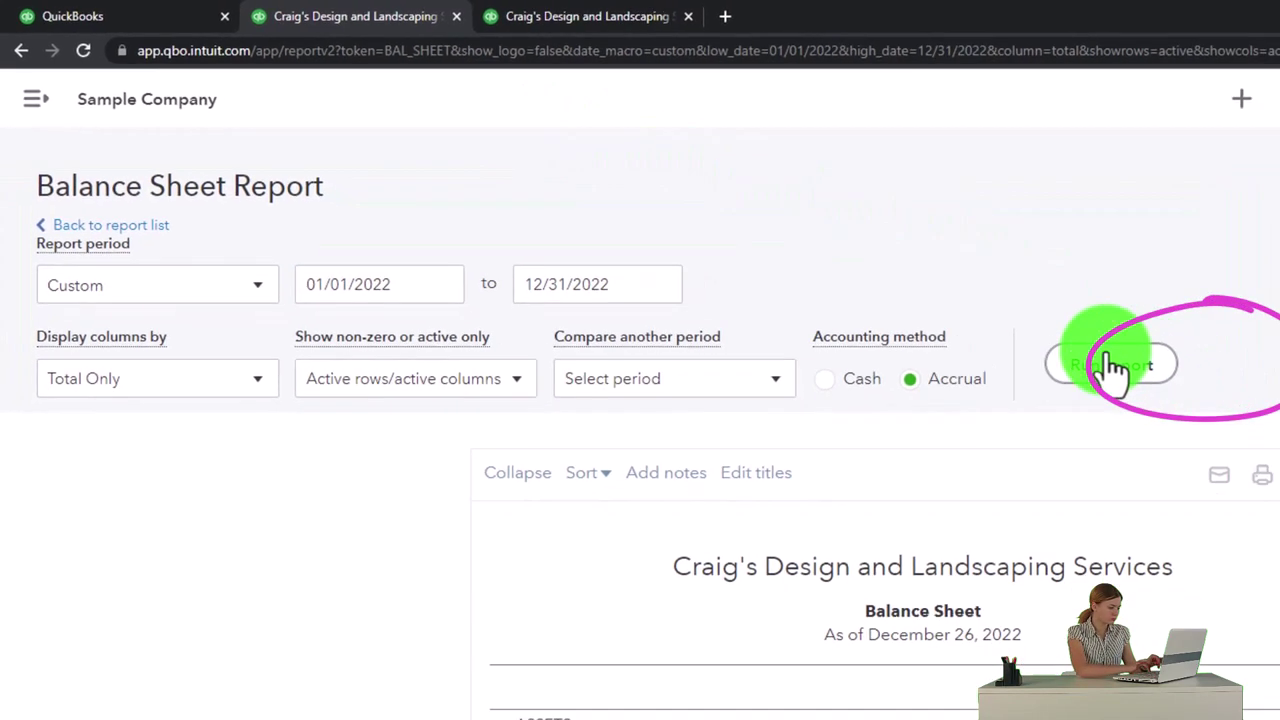
pyautogui.scroll(-3, 1239, 409)
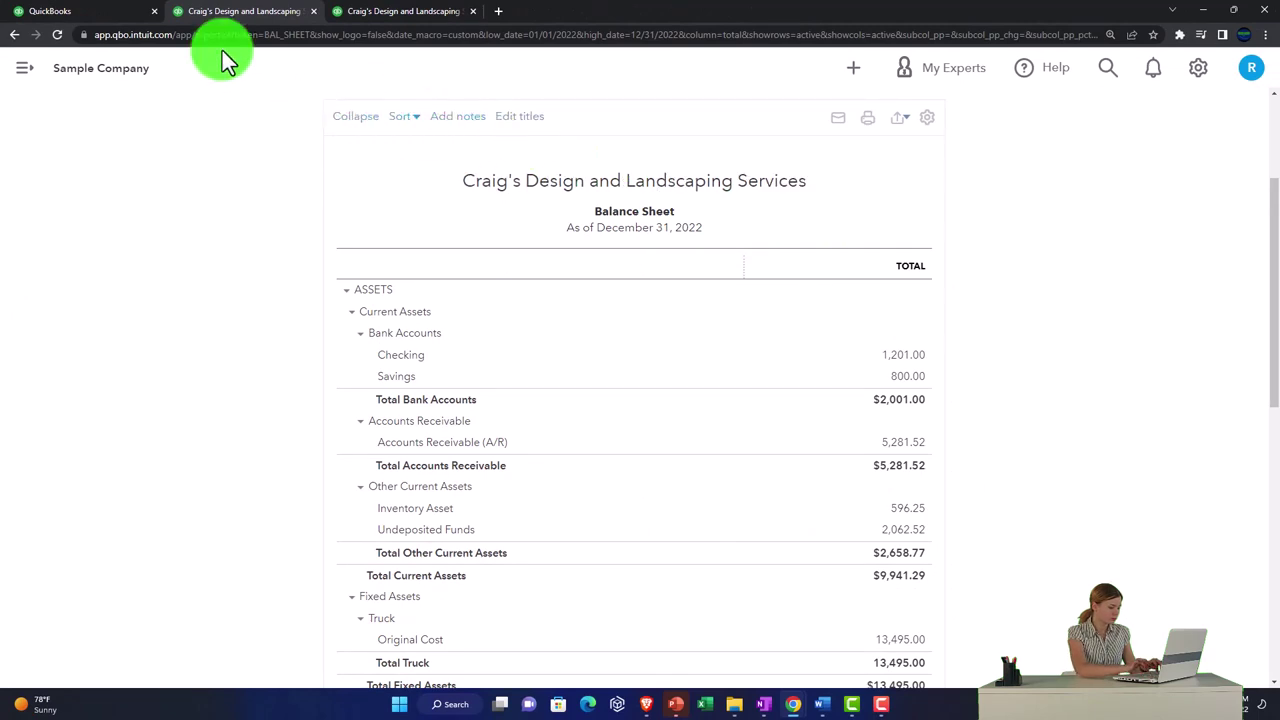
pyautogui.click(113, 18)
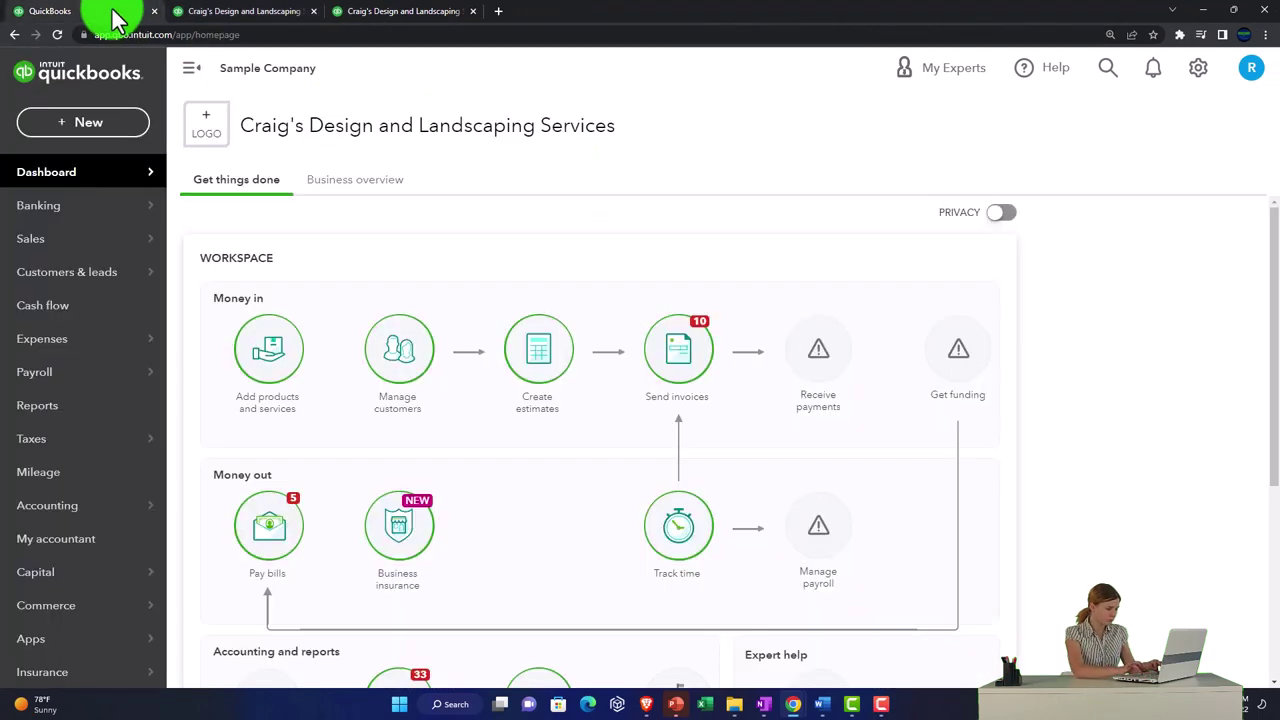
# Examine the forms for creating new customer, vendor, employee and other transactions, including bank deposit, transfer, journal entry and statement
pyautogui.click(98, 121)
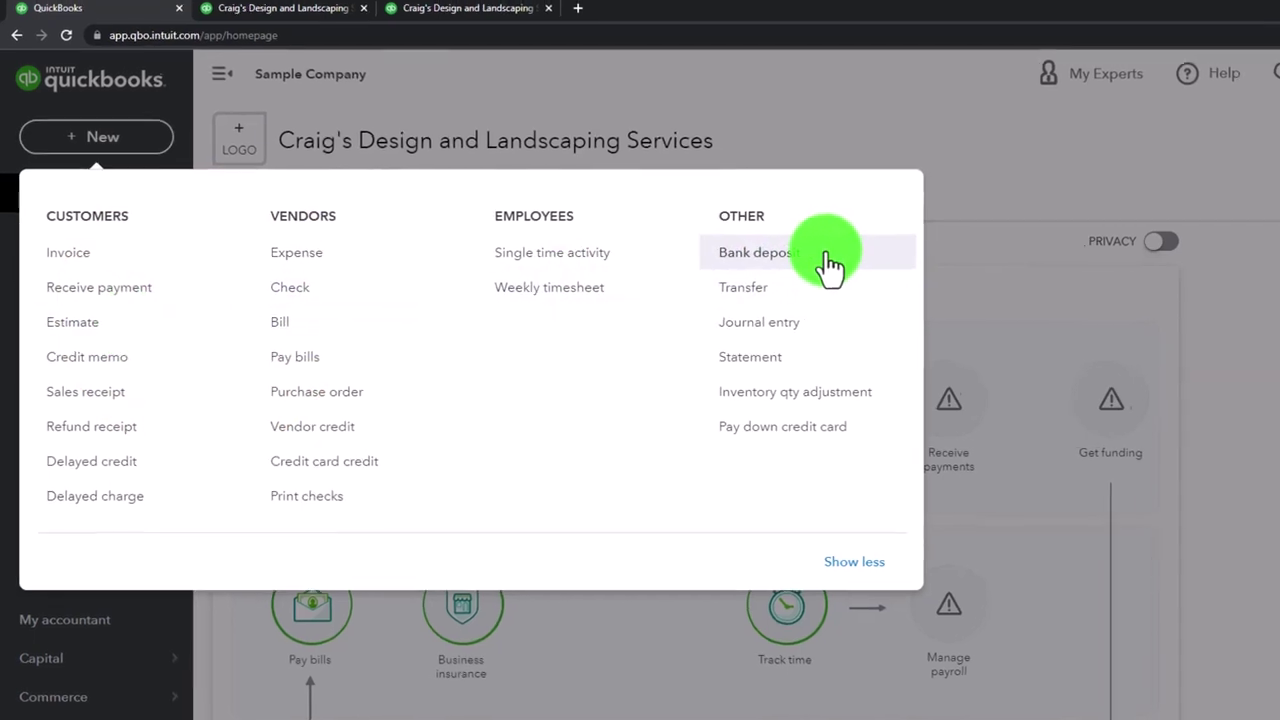
pyautogui.click(830, 266)
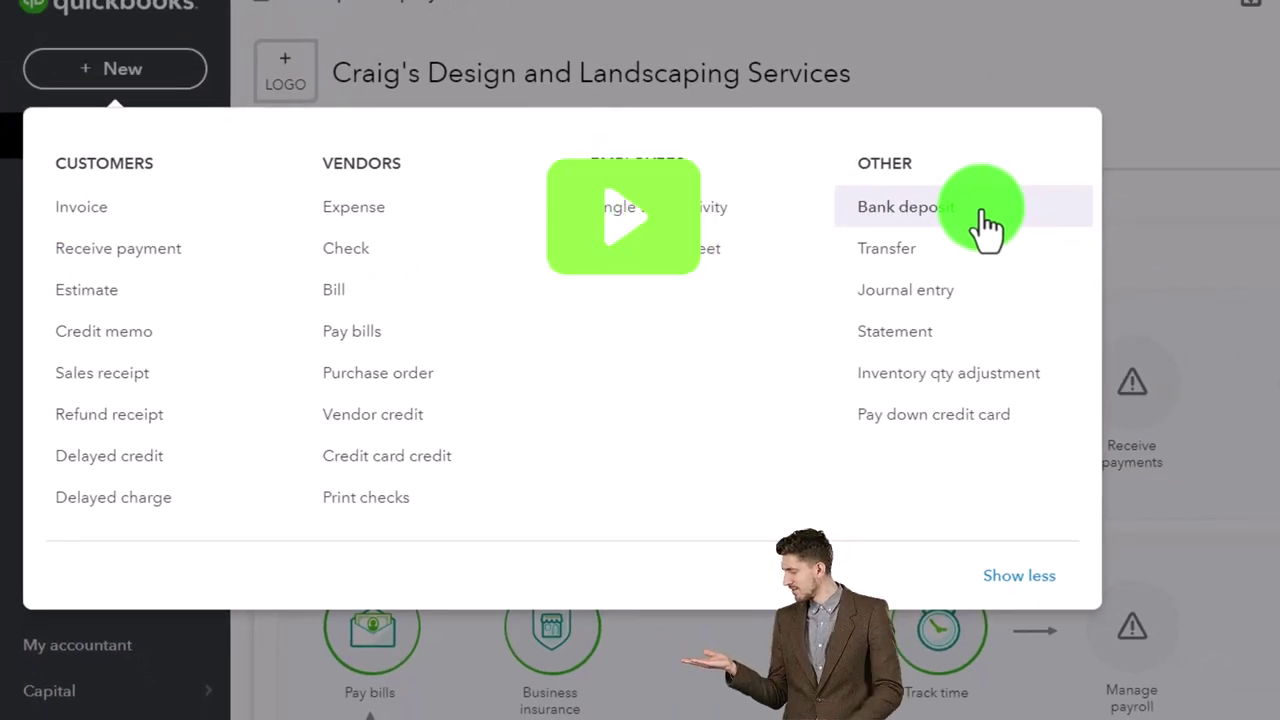
pyautogui.click(185, 381)
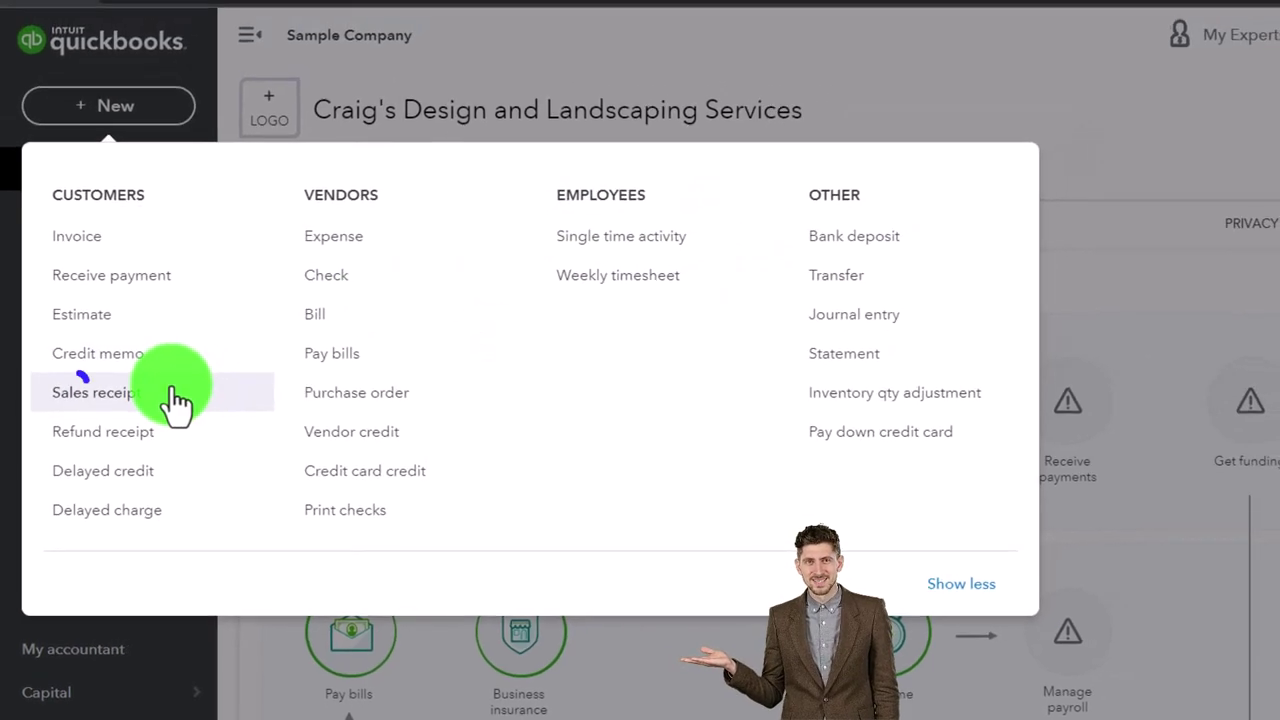
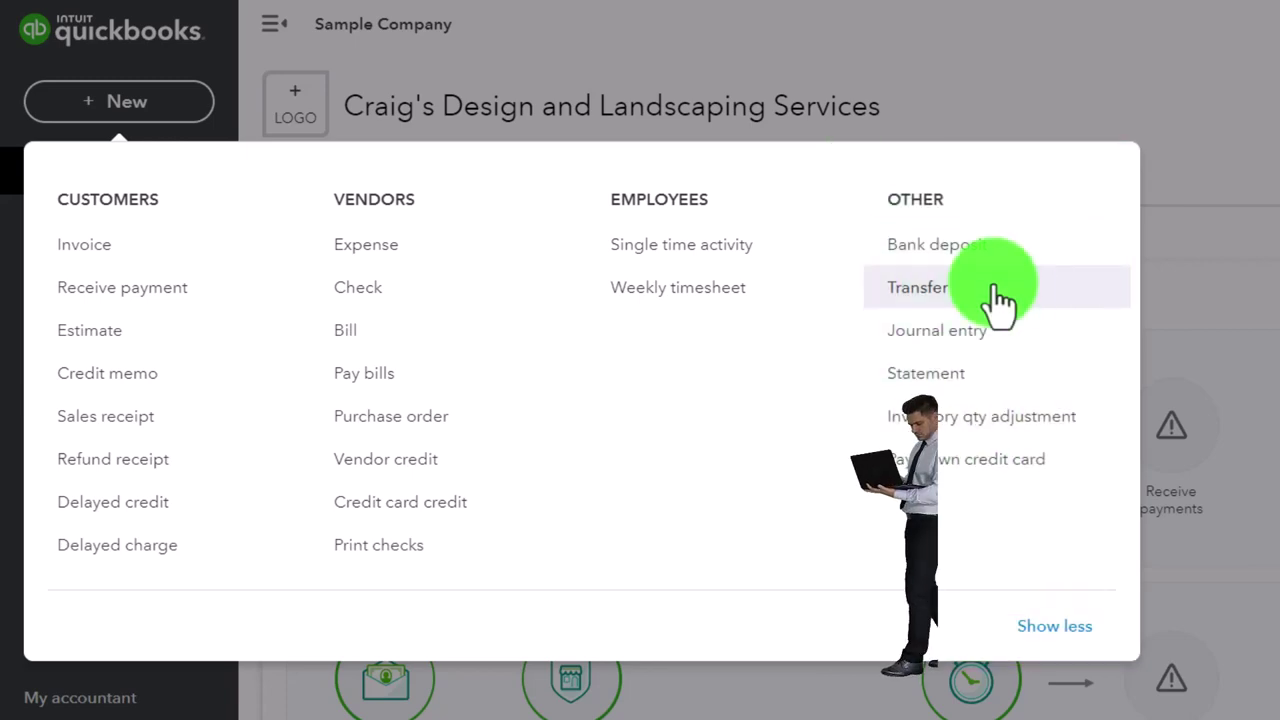
pyautogui.click(940, 280)
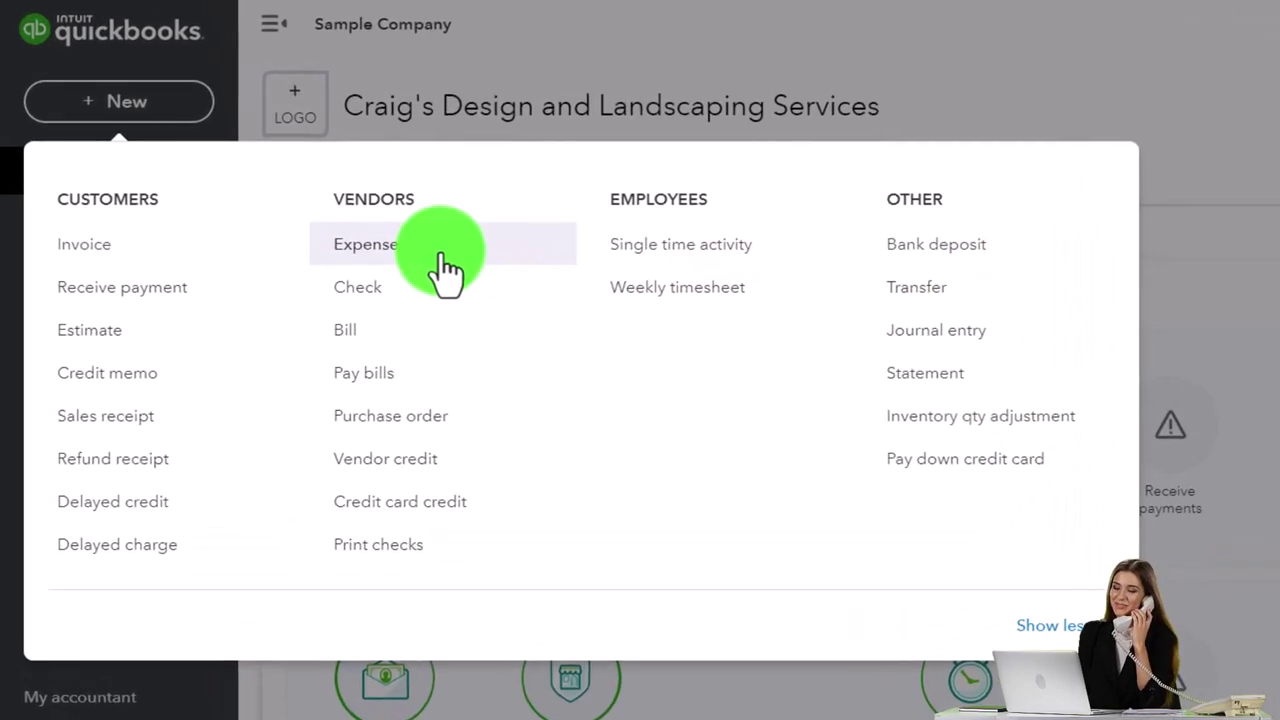
pyautogui.click(450, 272)
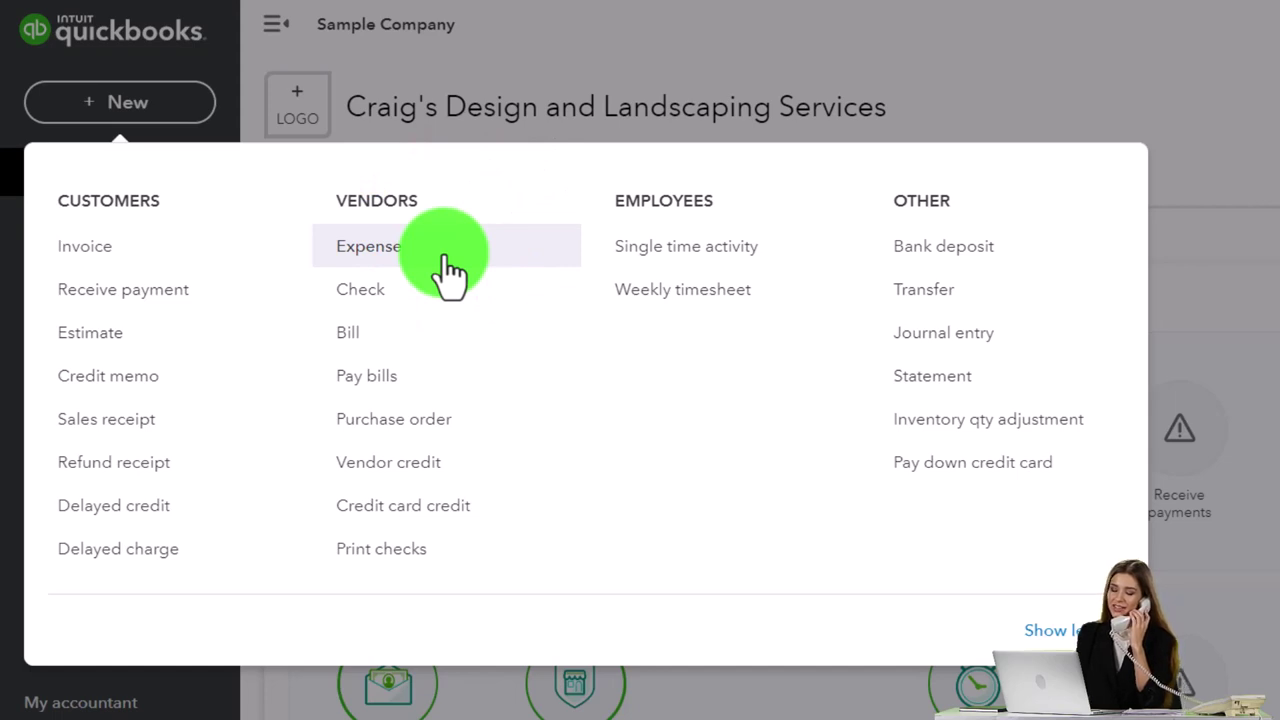
pyautogui.click(922, 295)
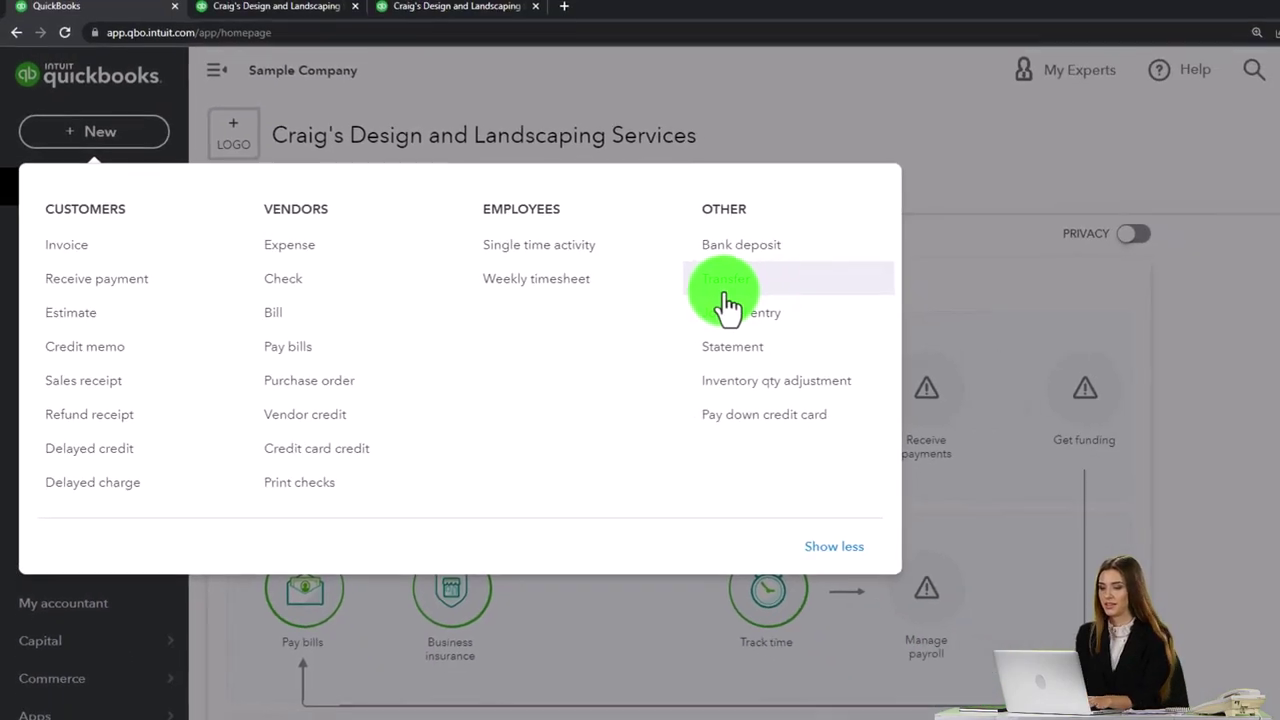
pyautogui.click(1020, 285)
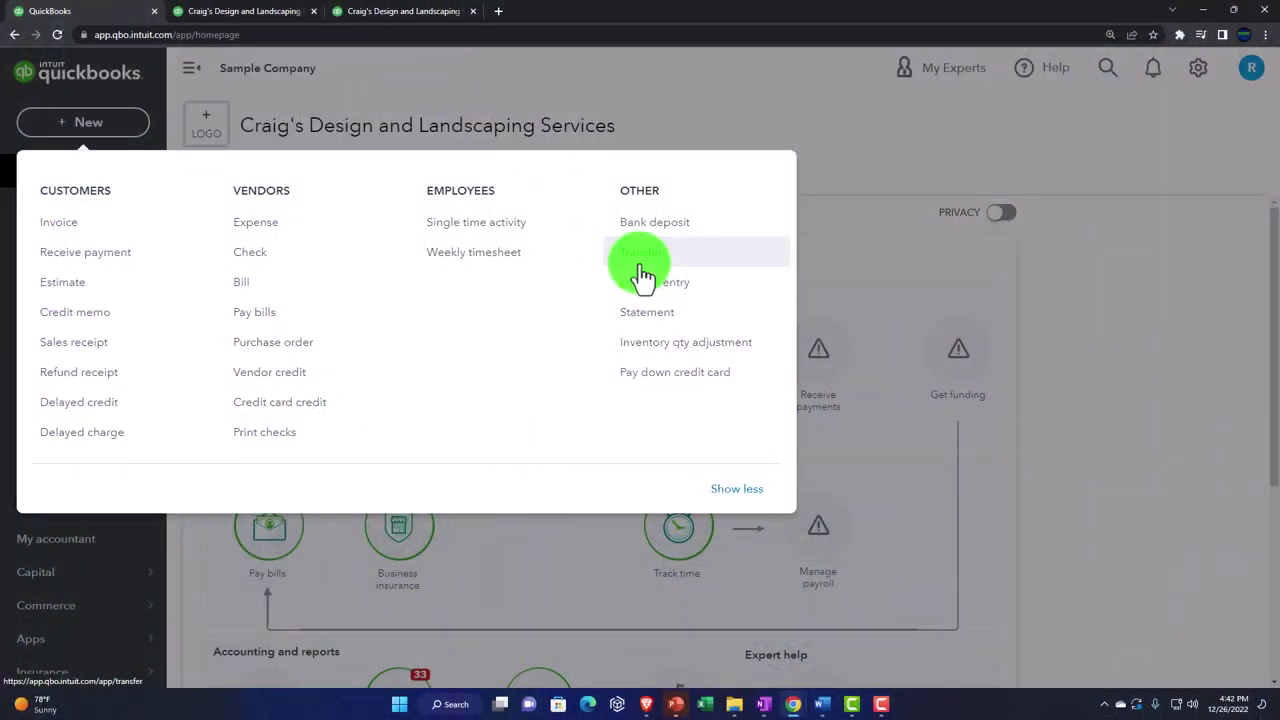
pyautogui.click(643, 277)
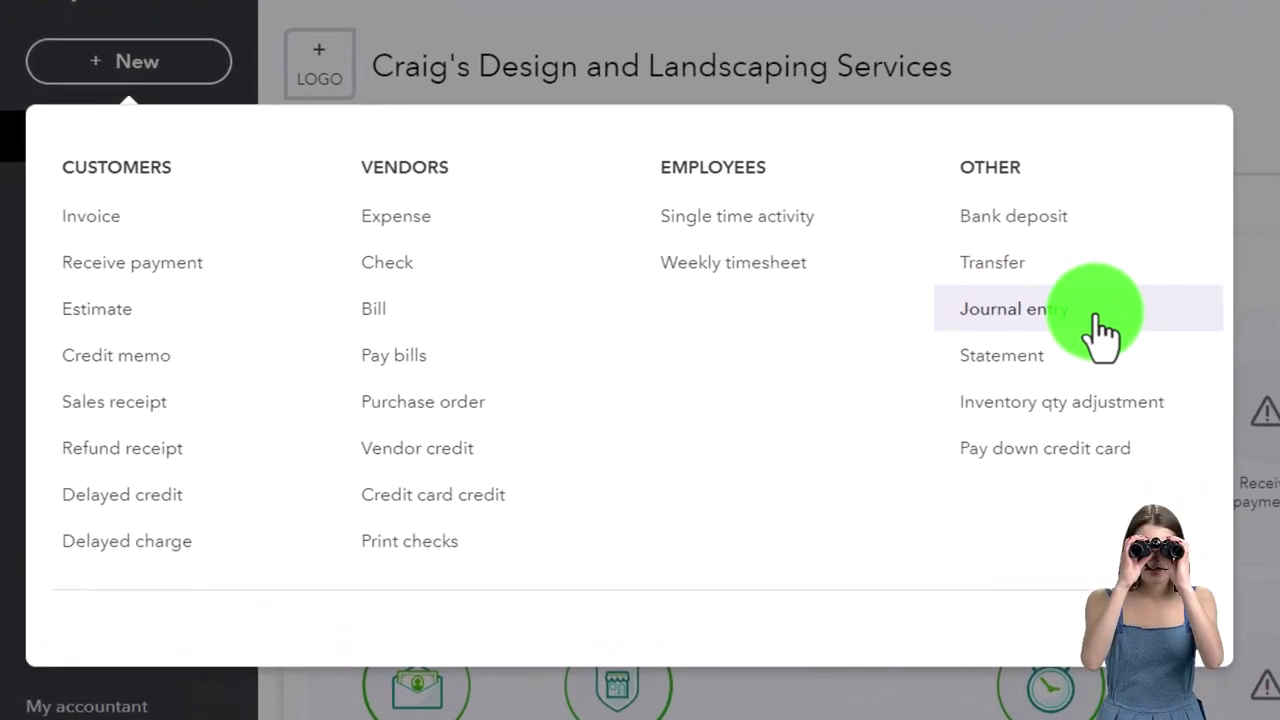
pyautogui.click(877, 297)
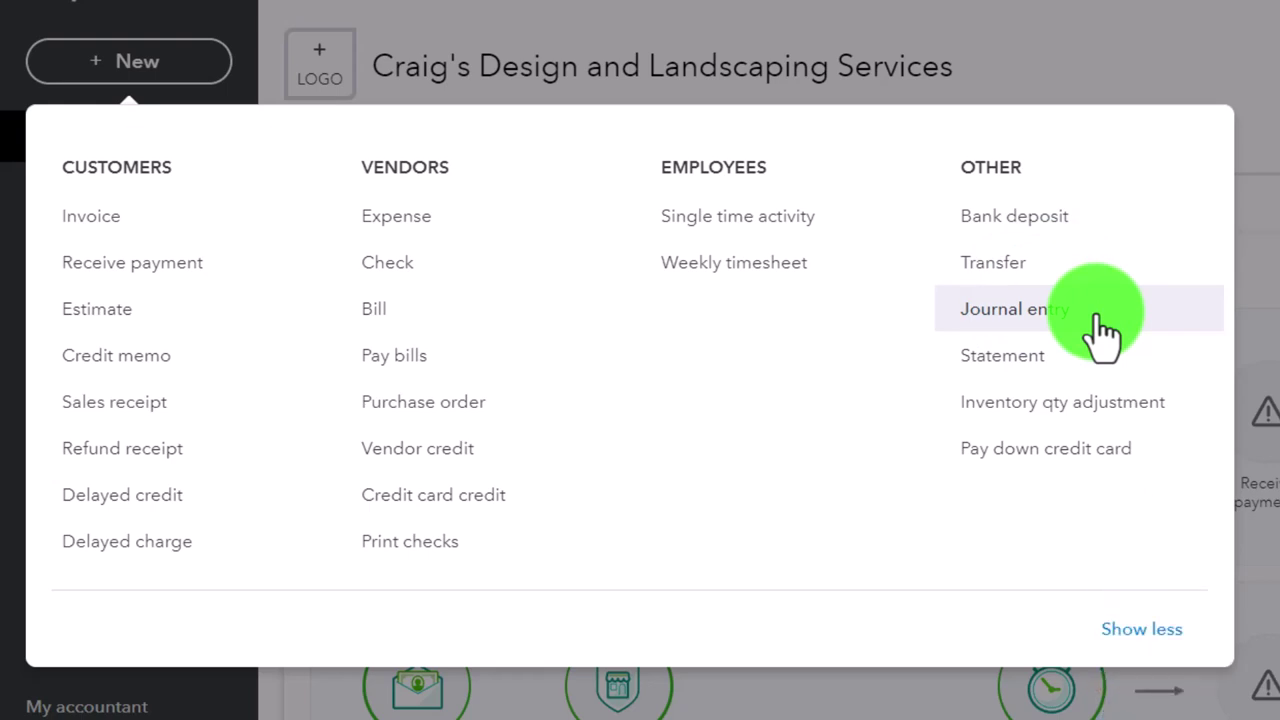
pyautogui.click(1100, 330)
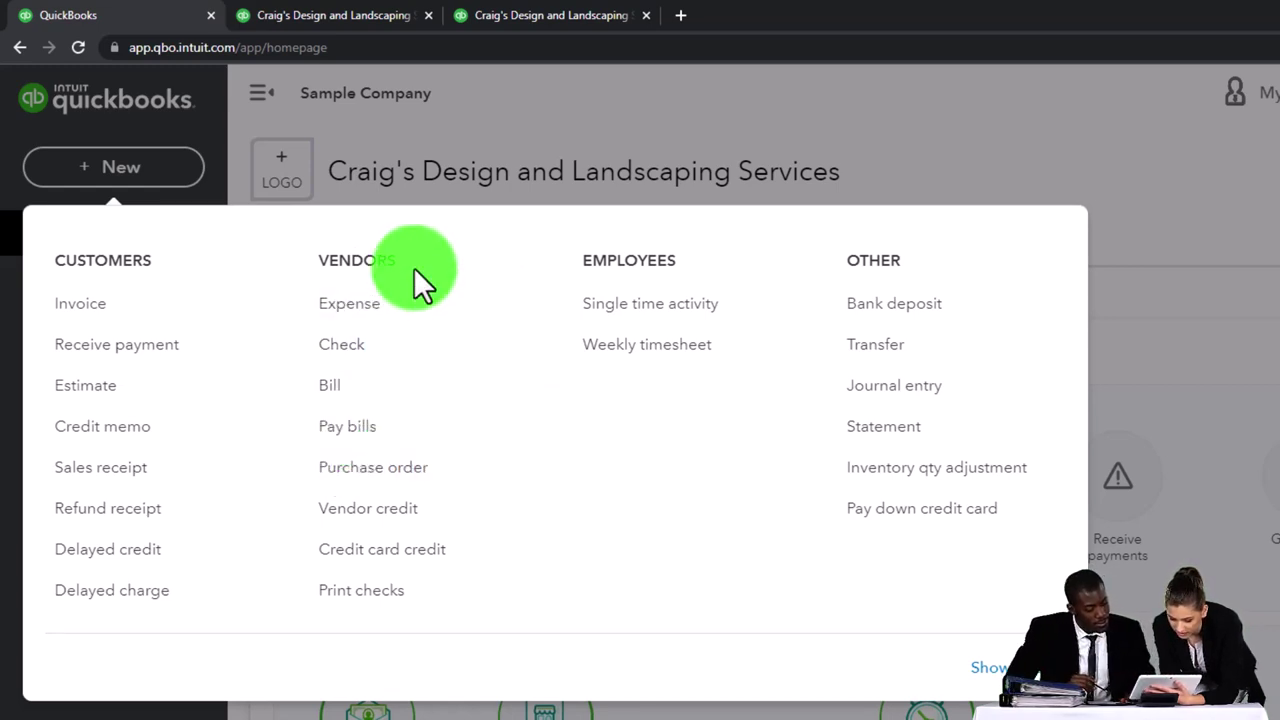
pyautogui.click(928, 395)
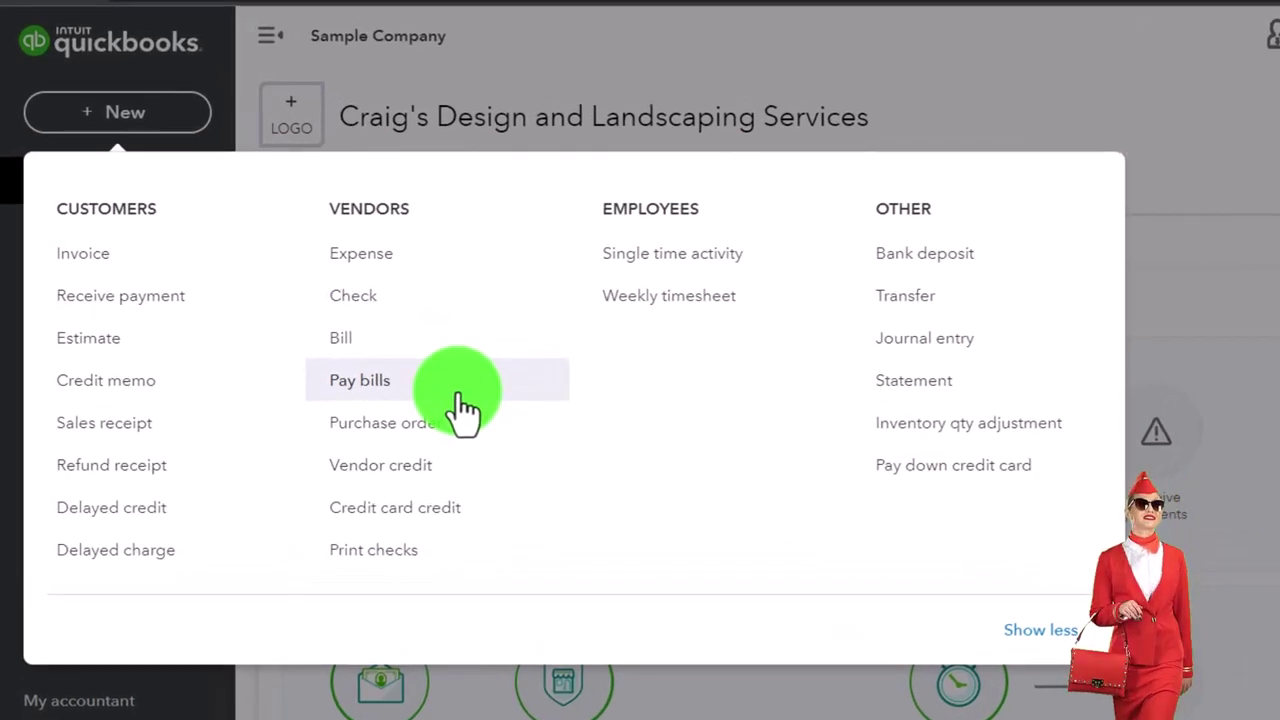
pyautogui.click(458, 395)
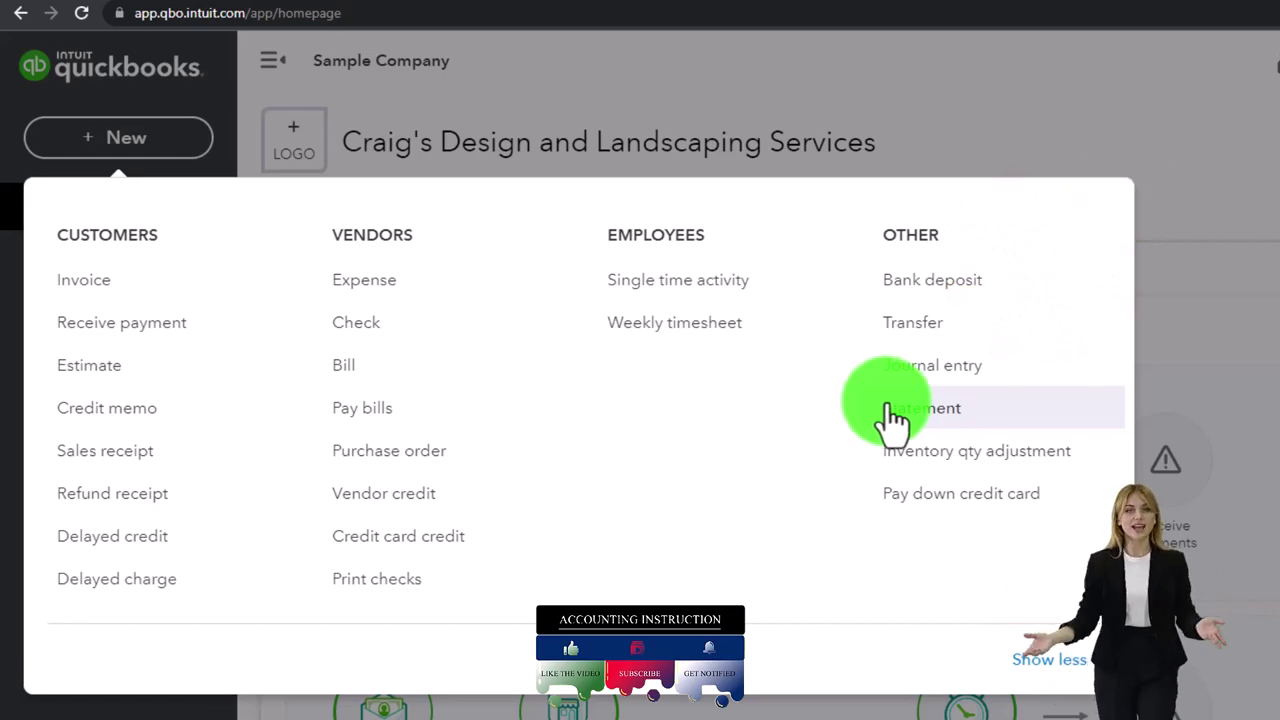
pyautogui.click(925, 140)
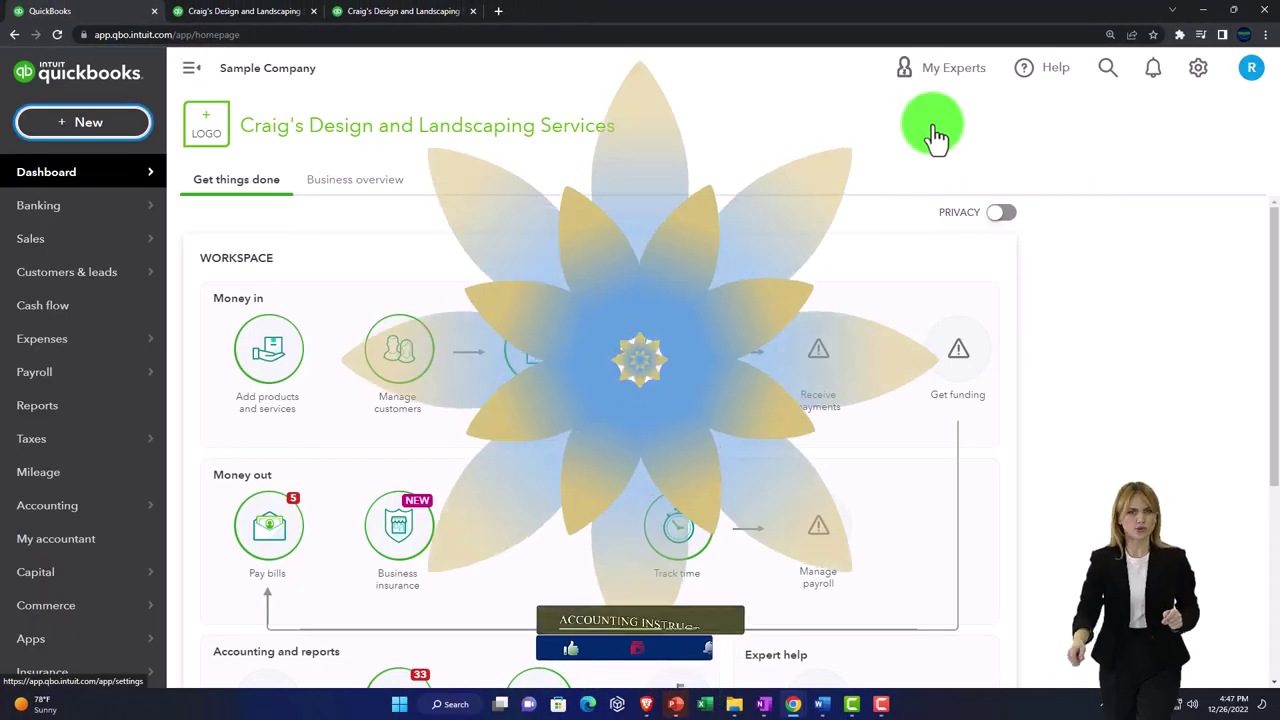
# Switch the sample company from Accountant view to Business view and review the forms for creating new transactions there
pyautogui.click(1196, 70)
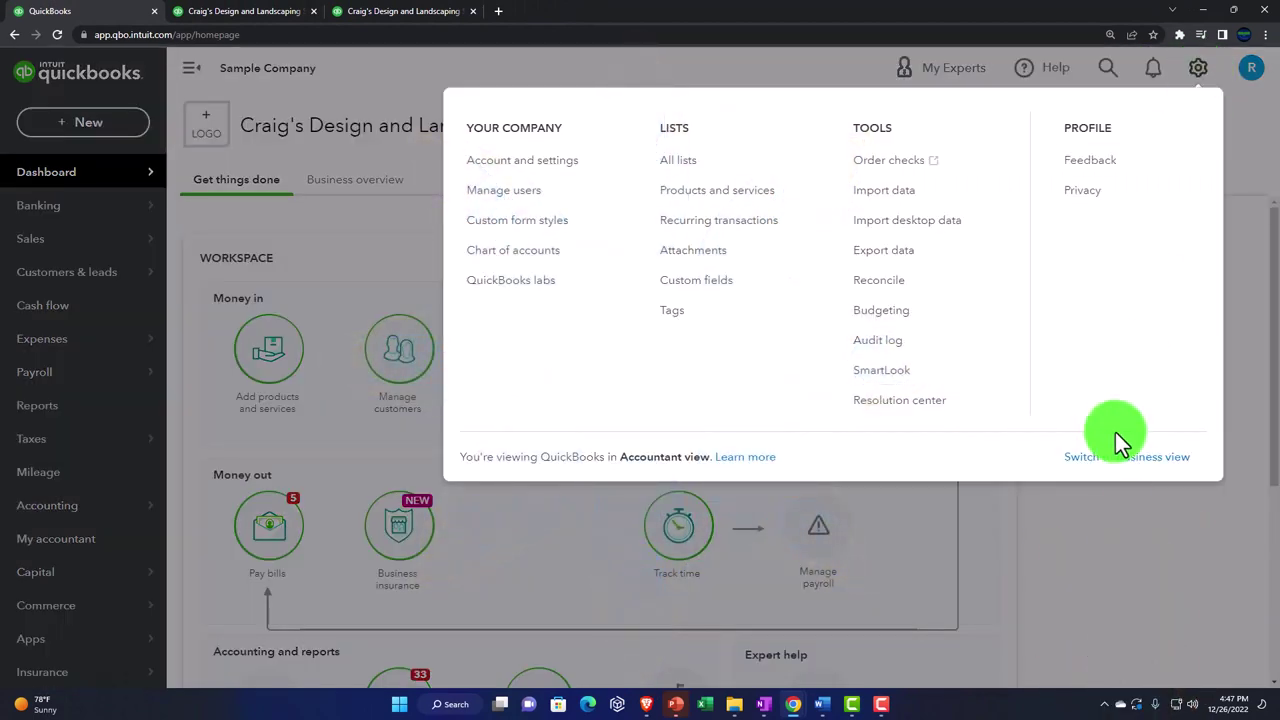
pyautogui.click(1112, 454)
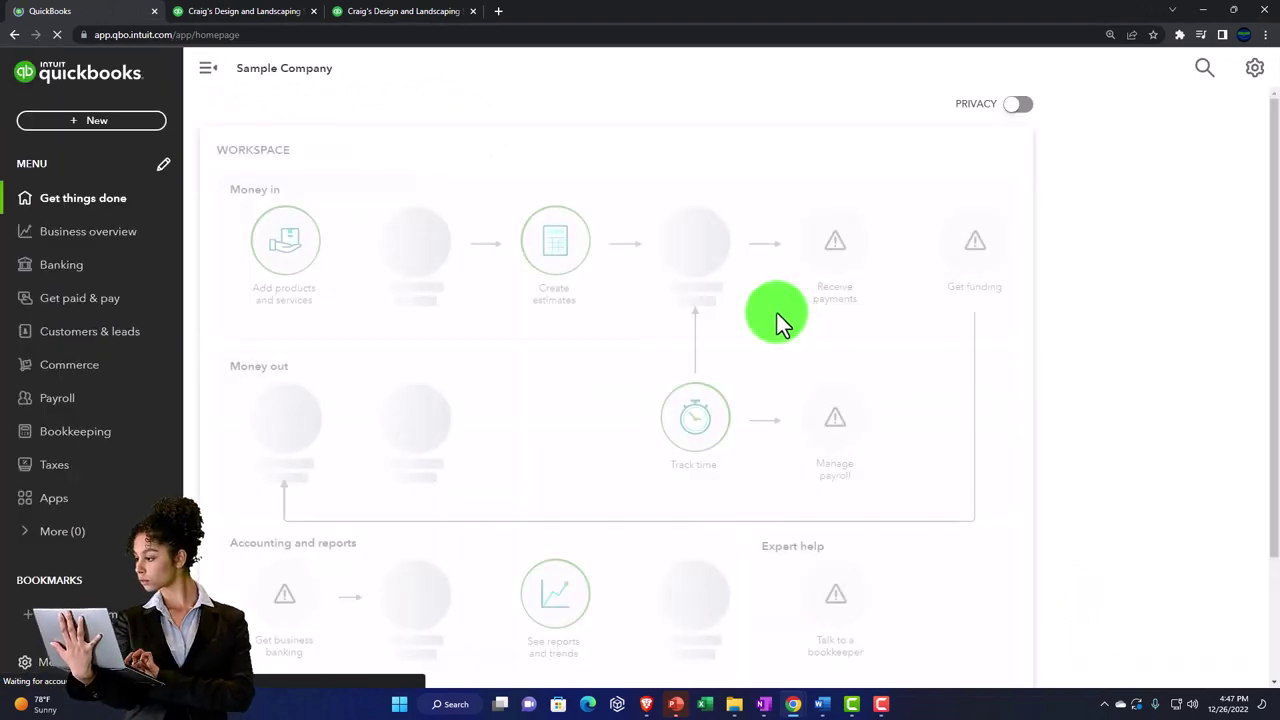
pyautogui.click(90, 124)
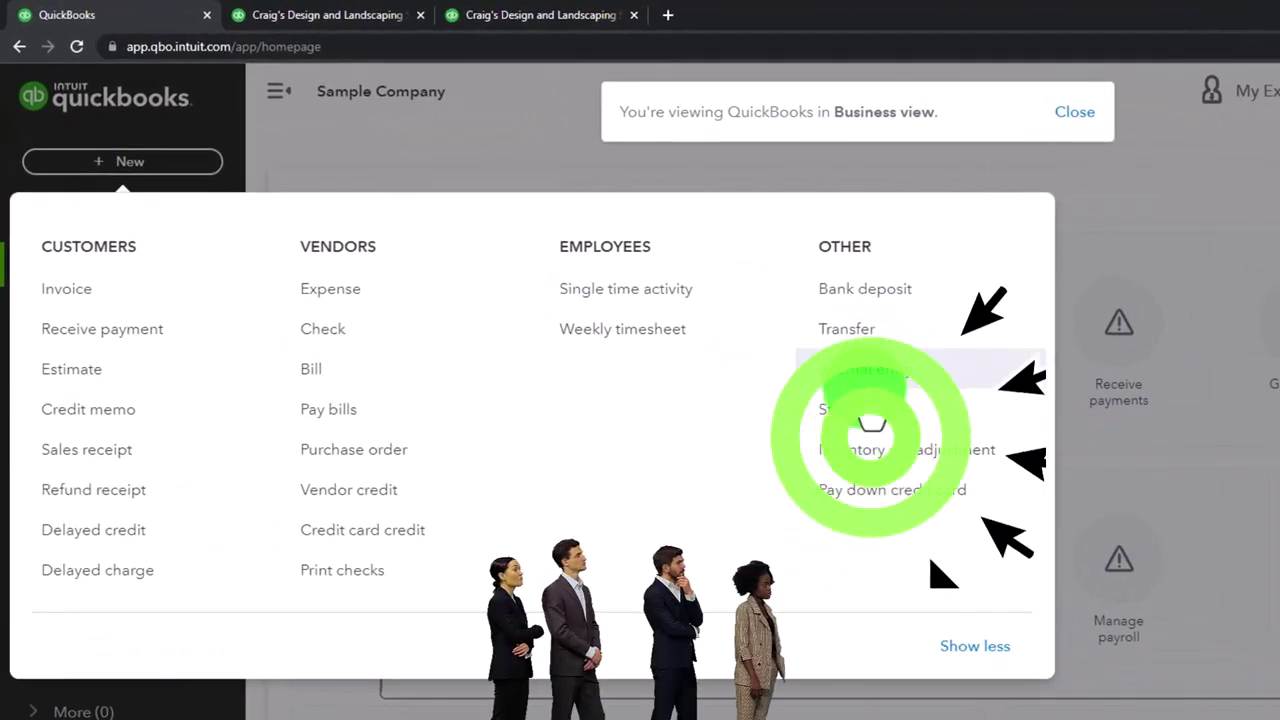
pyautogui.click(1279, 353)
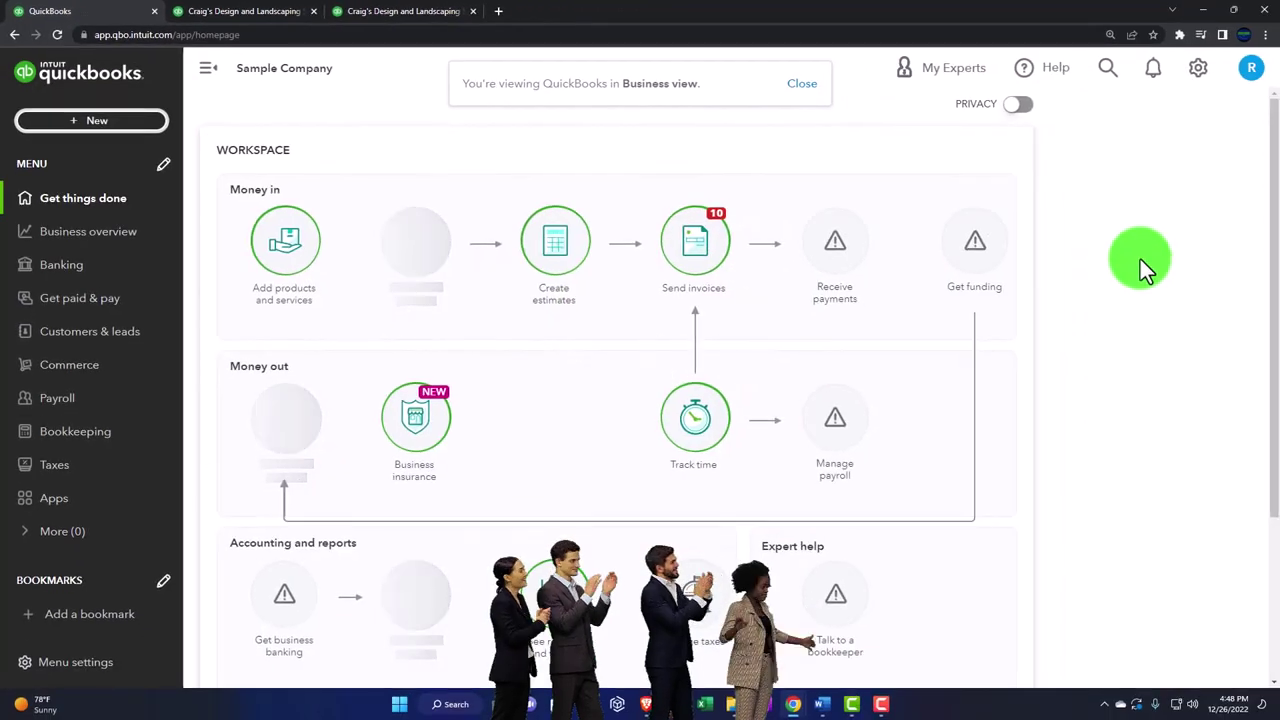